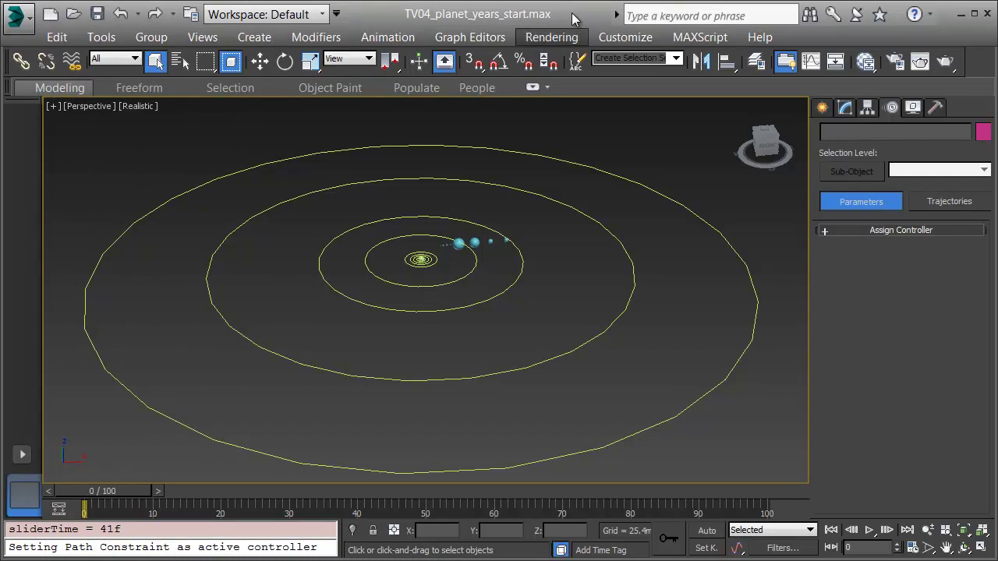
# Create a Dummy helper just inside the outermost of the four orbits around the sun and name it "Earth dummy"
pyautogui.scroll(8, 572, 13)
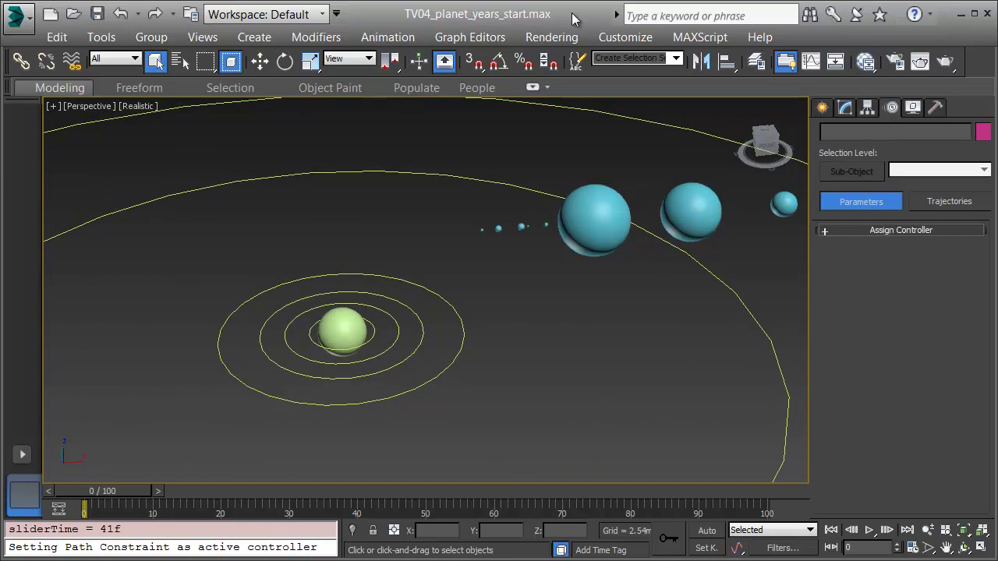
pyautogui.moveTo(468, 277); pyautogui.dragTo(503, 236, button='middle')
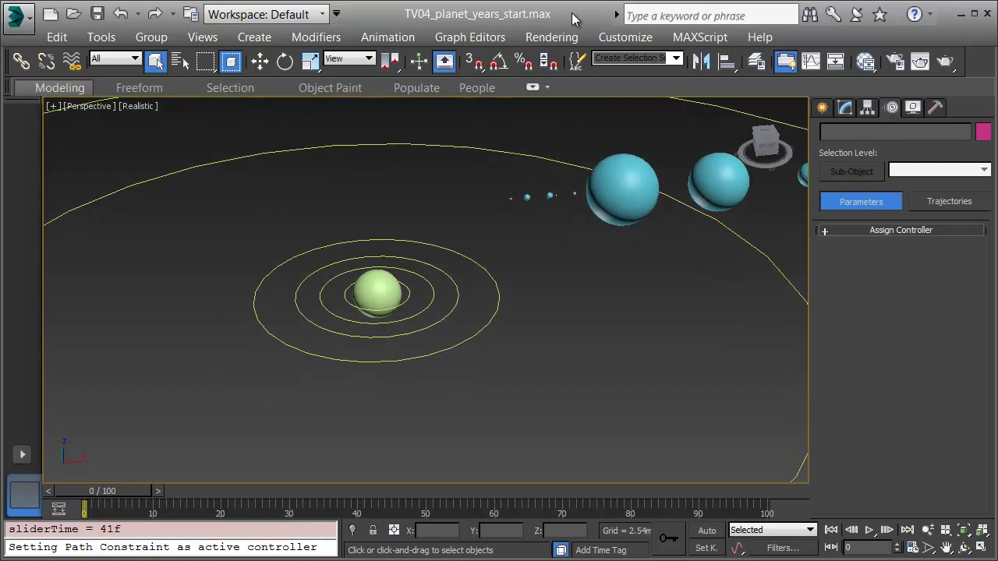
pyautogui.scroll(4, 504, 236)
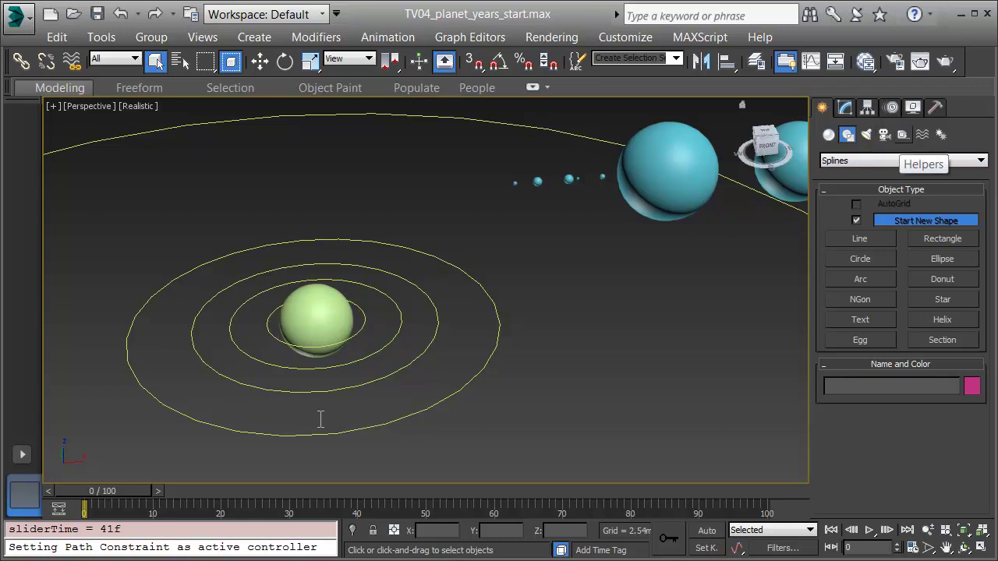
pyautogui.click(903, 135)
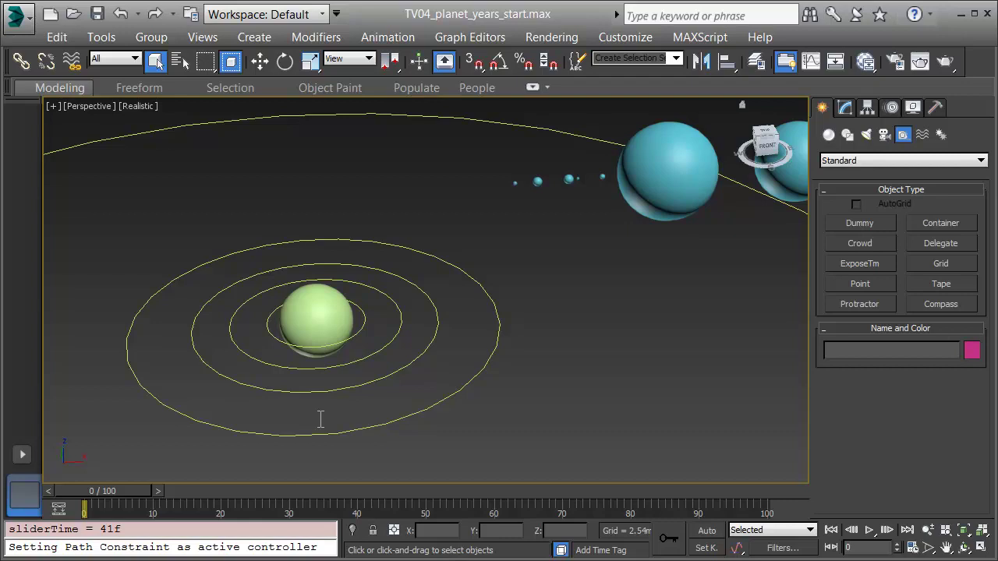
pyautogui.click(860, 224)
pyautogui.moveTo(478, 309); pyautogui.dragTo(492, 314)
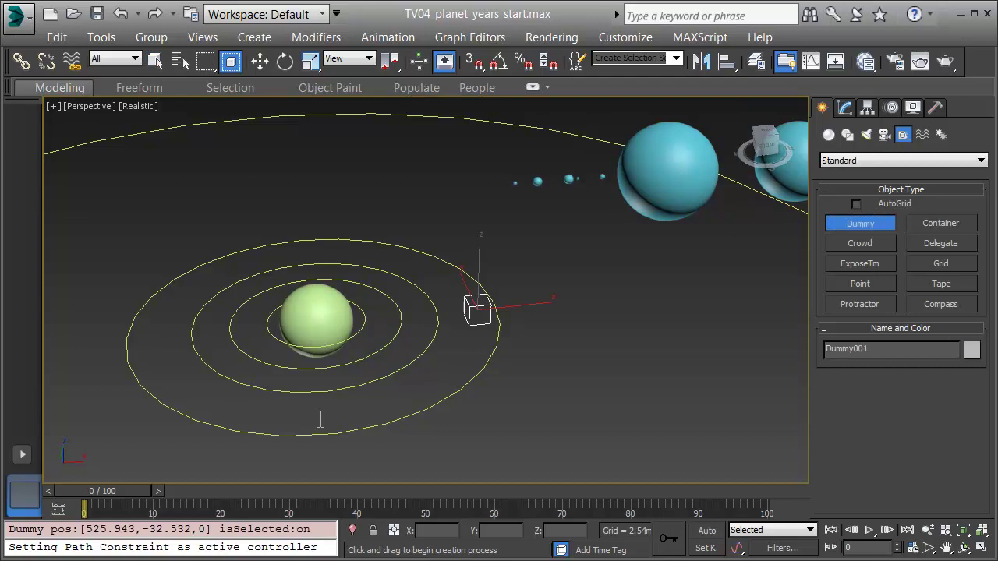
pyautogui.moveTo(879, 349); pyautogui.dragTo(823, 349)
pyautogui.write('Earth dummy')
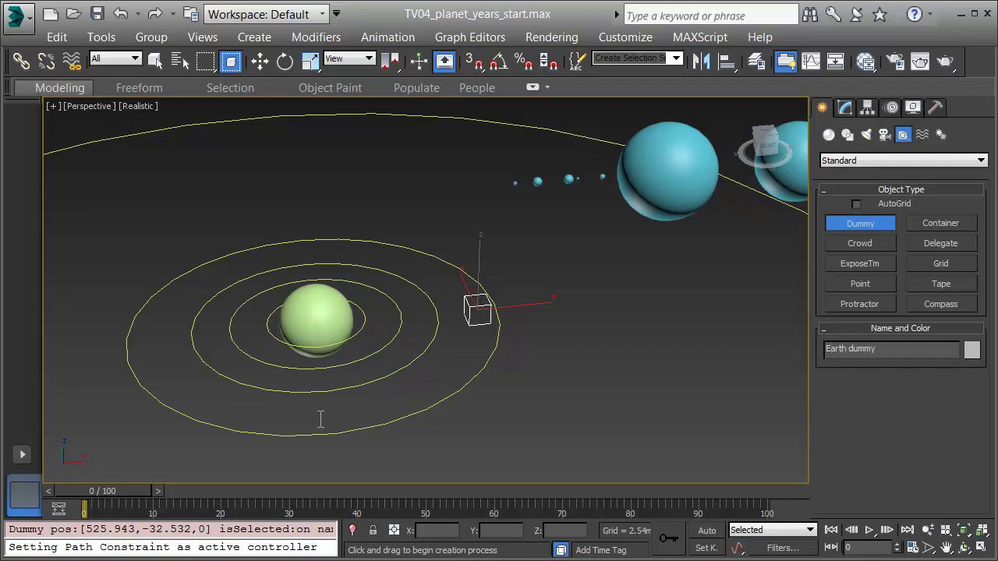
# Apply a Path Constraint to the Earth dummy with the Earth orbit as its path, and scrub the timeline to check its motion
pyautogui.click(845, 108)
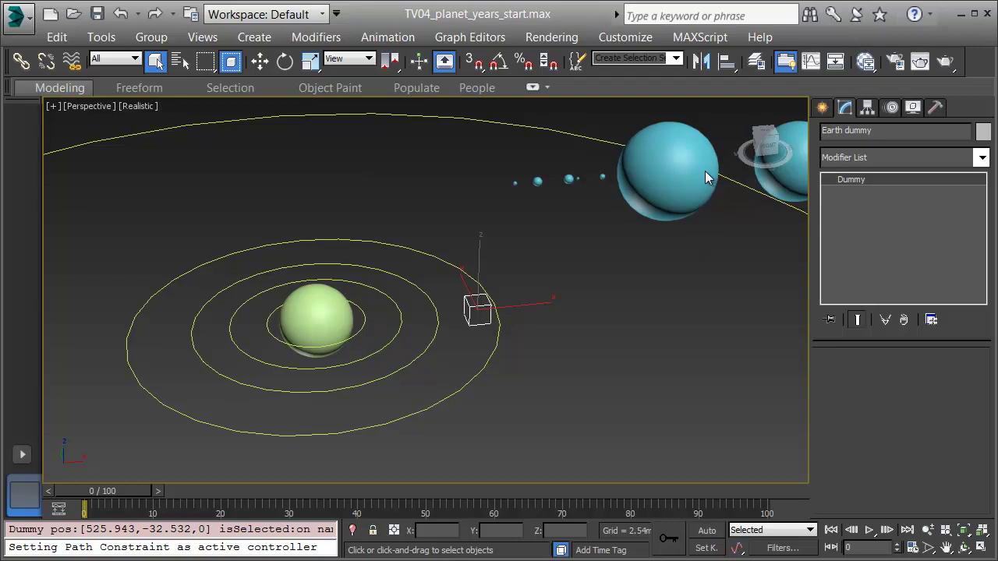
pyautogui.moveTo(704, 171)
pyautogui.mouseDown(button='middle')
pyautogui.moveTo(745, 151)
pyautogui.moveTo(801, 192)
pyautogui.mouseUp(button='middle')
pyautogui.scroll(4, 704, 170)
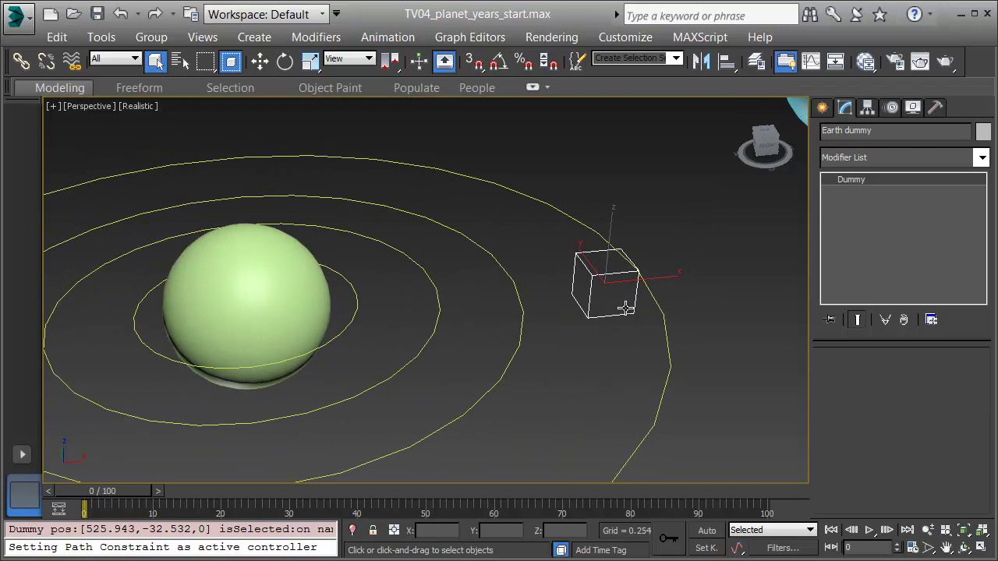
pyautogui.click(388, 38)
pyautogui.press('Right')
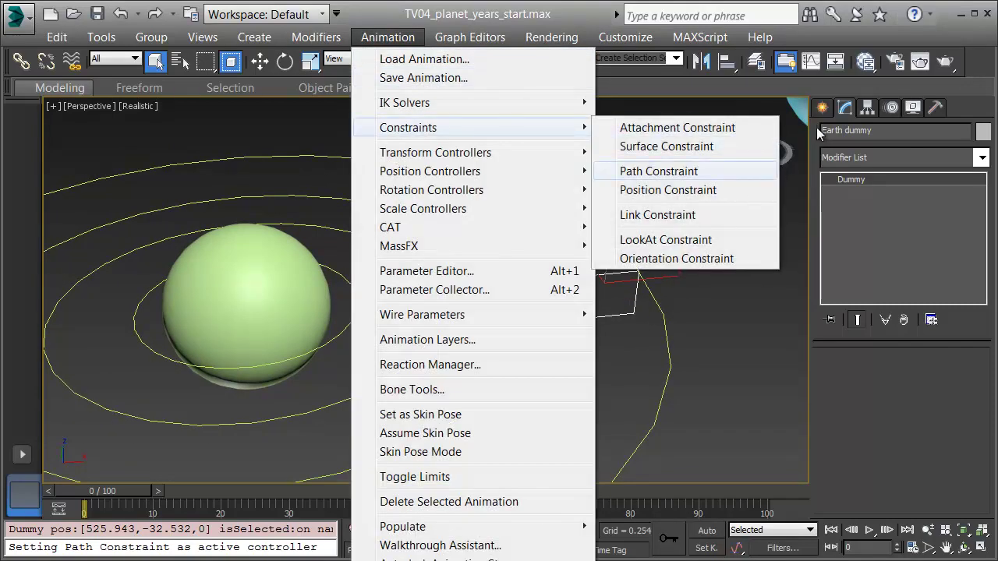
pyautogui.press('Return')
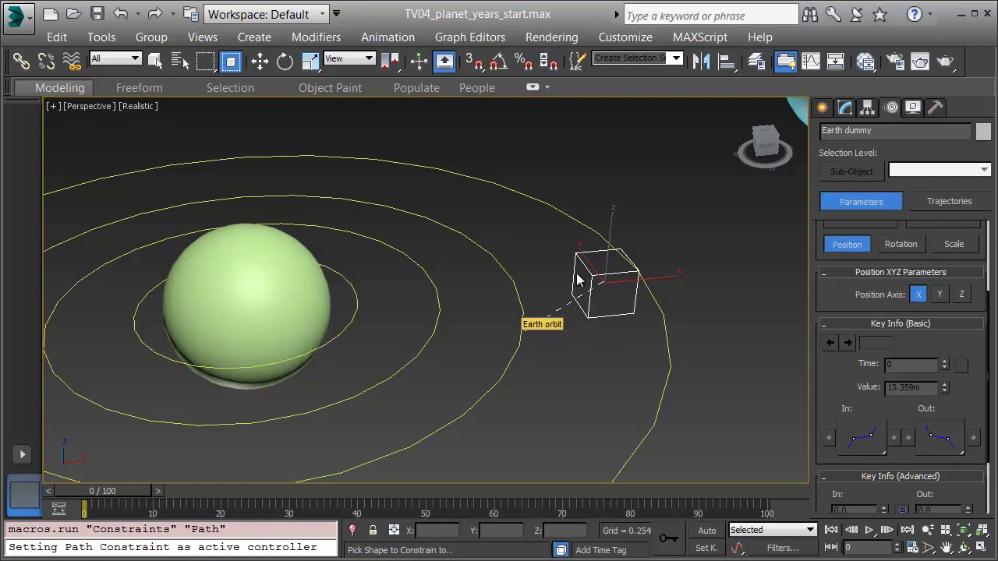
pyautogui.click(521, 332)
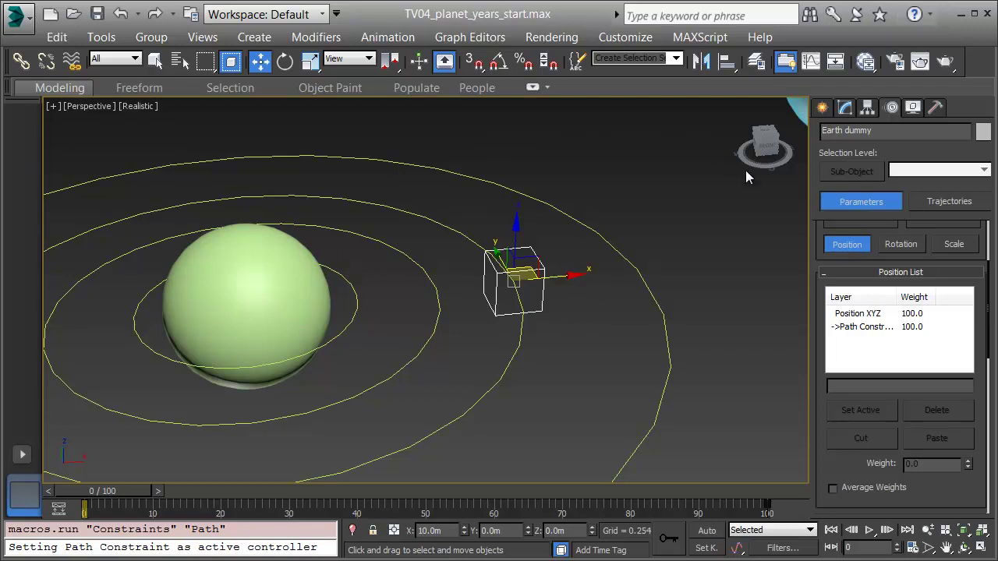
pyautogui.moveTo(746, 171); pyautogui.dragTo(816, 137, button='middle')
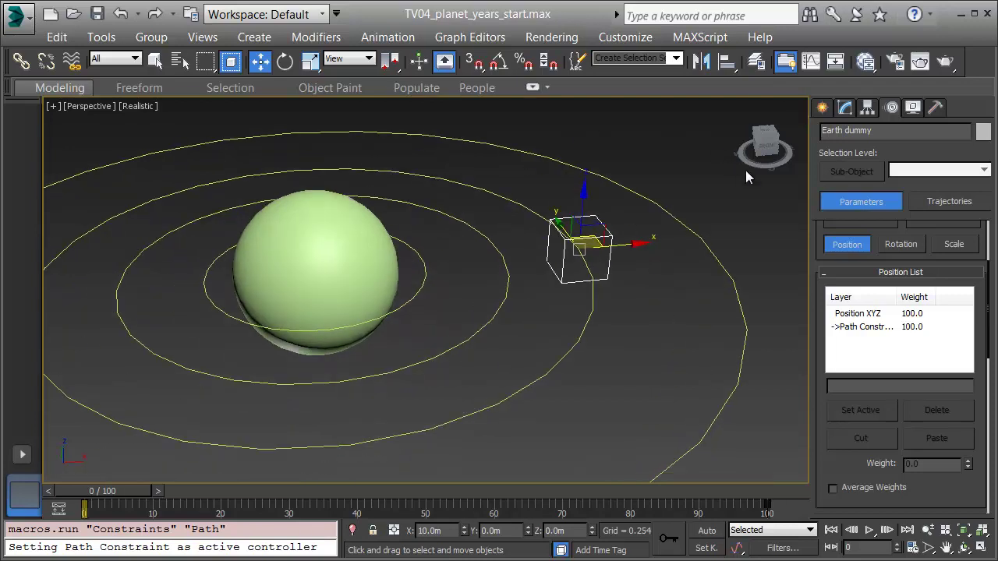
pyautogui.moveTo(103, 491)
pyautogui.mouseDown()
pyautogui.moveTo(747, 491)
pyautogui.moveTo(103, 491)
pyautogui.mouseUp()
# Align the Earth sphere to the Earth dummy, center to center, on the X, Y and Z positions
pyautogui.press('w')
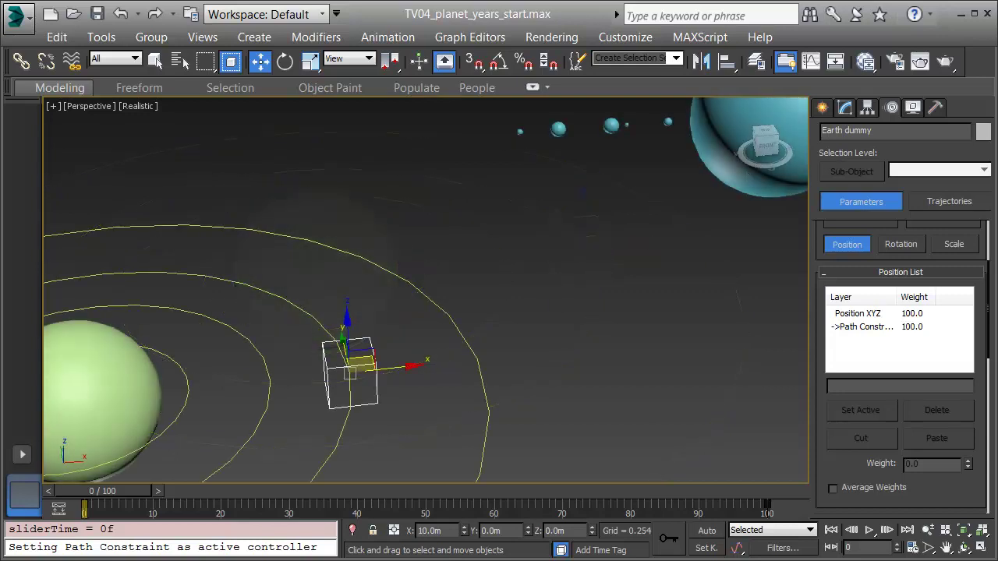
pyautogui.click(611, 125)
pyautogui.press('pagedown')
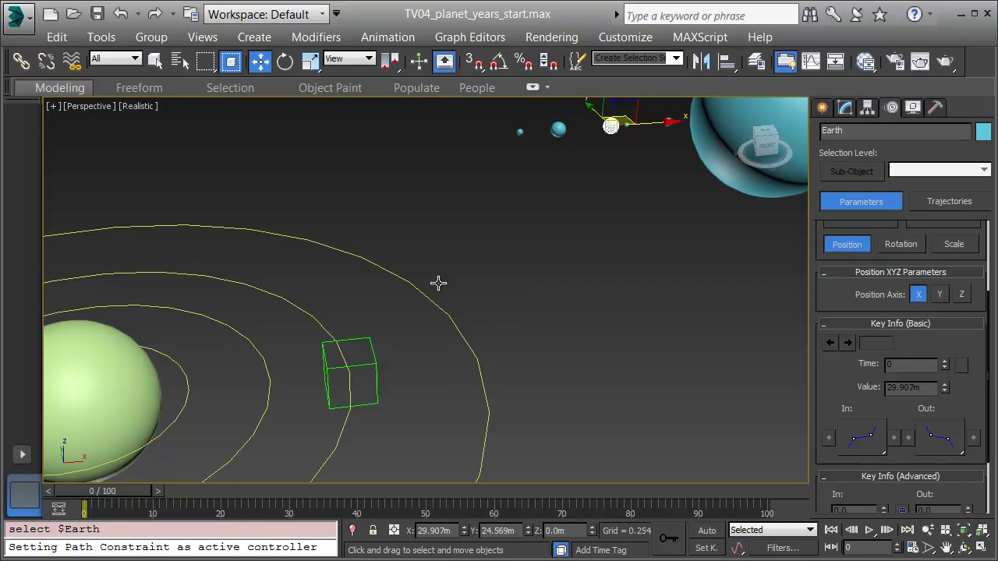
pyautogui.hotkey('alt', 'a')
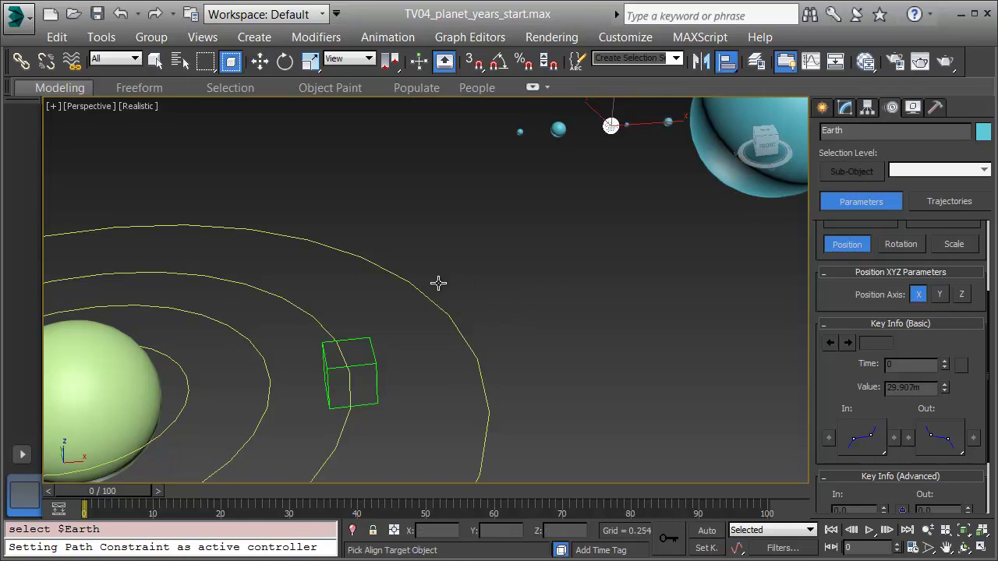
pyautogui.click(438, 284)
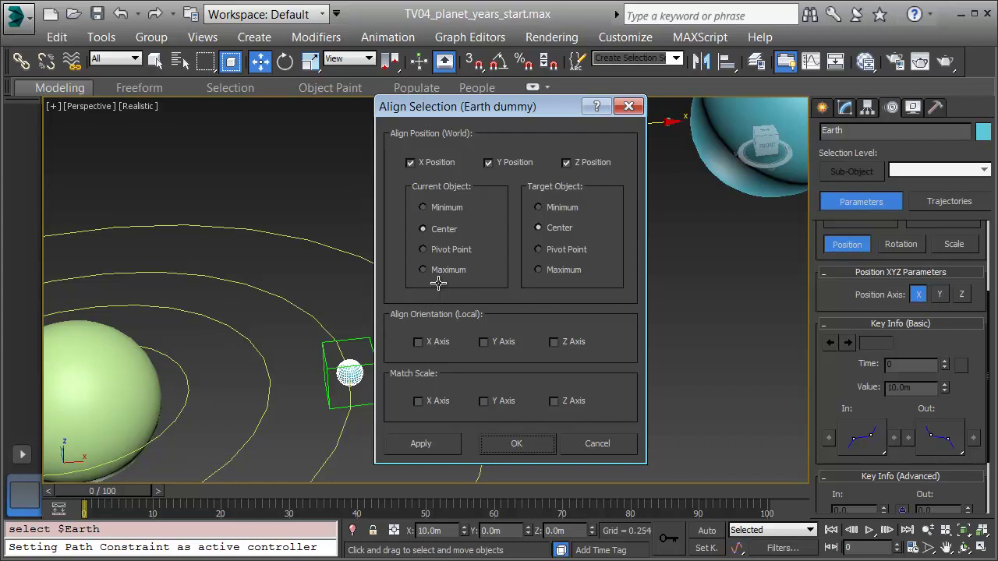
pyautogui.press('Return')
# Tilt the Earth sphere by rotating it 23.5 degrees about its local Y axis
pyautogui.press('z')
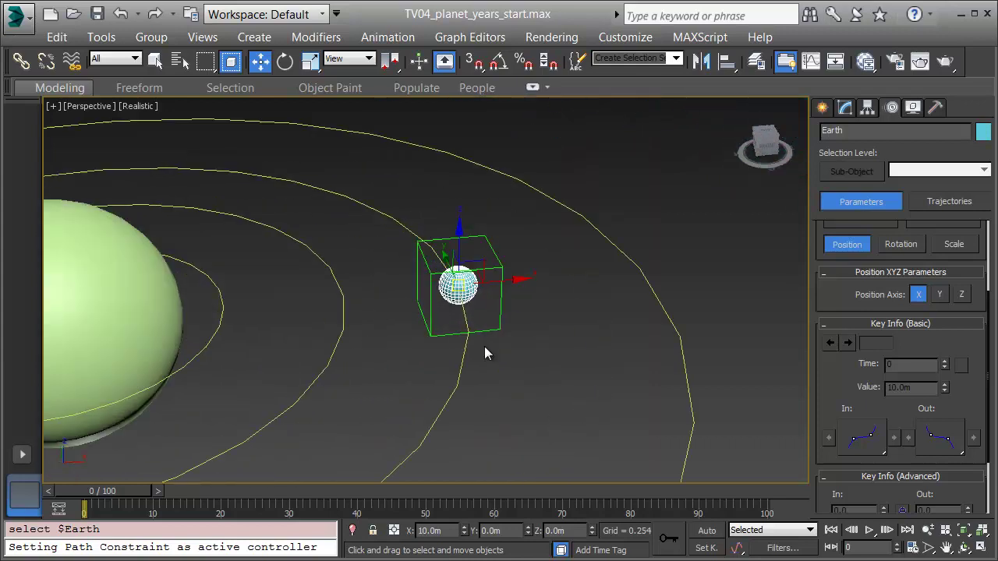
pyautogui.scroll(5, 511, 335)
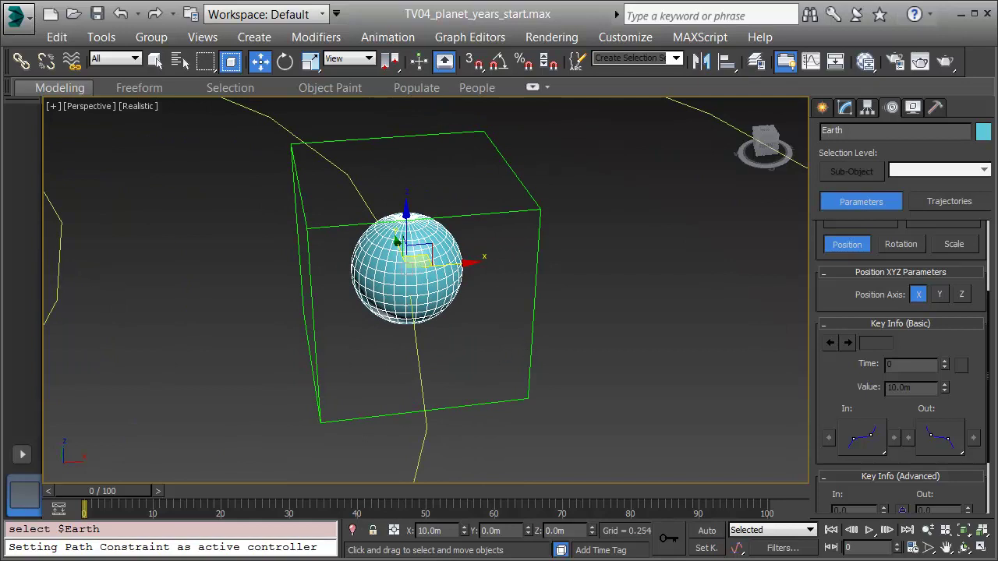
pyautogui.press('e')
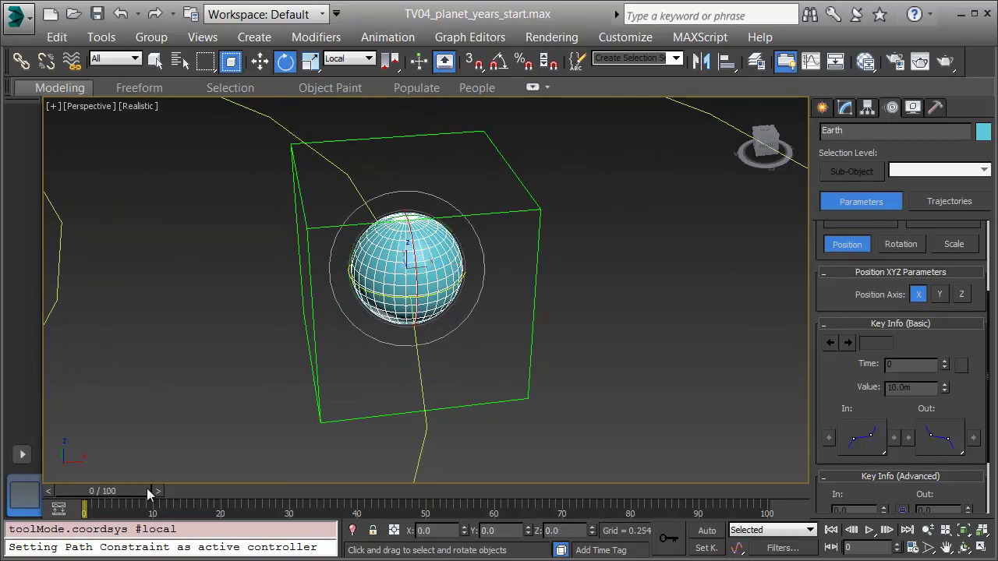
pyautogui.keyDown('alt'); pyautogui.moveTo(229, 486); pyautogui.dragTo(756, 501, button='middle'); pyautogui.keyUp('alt')
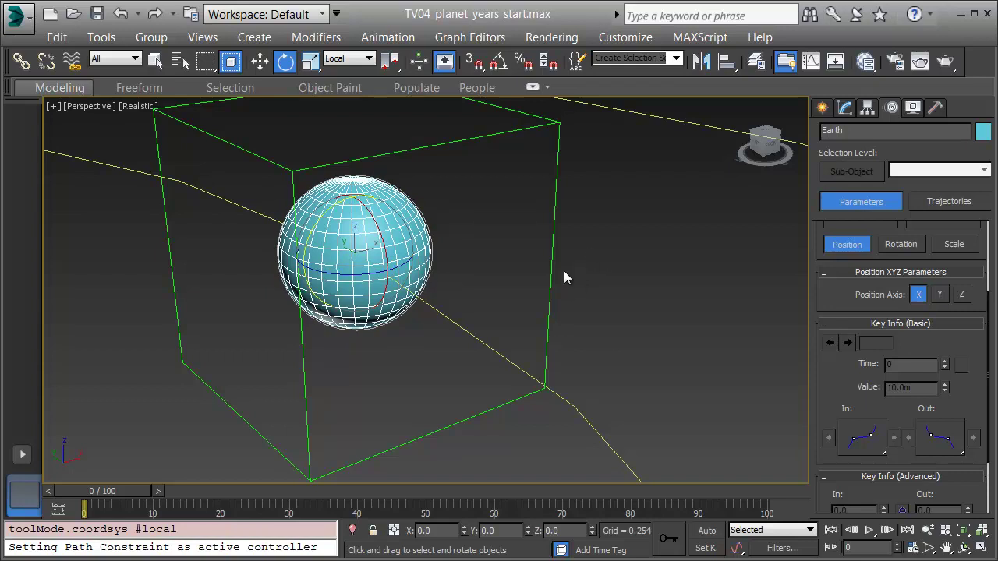
pyautogui.press('Tab')
pyautogui.write('23.5')
pyautogui.press('Return')
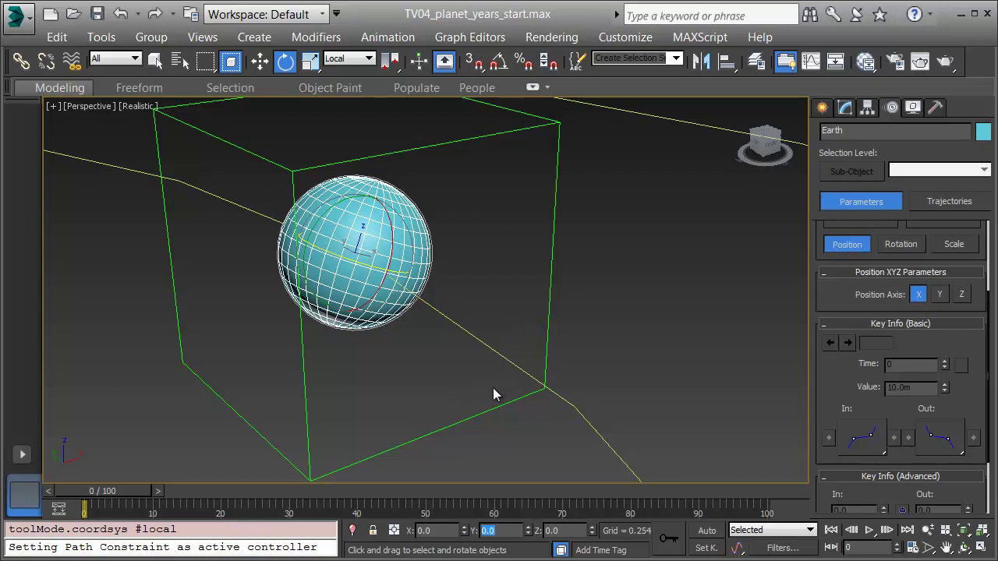
# Link the Earth sphere to the Earth dummy as its parent and return to the Move tool
pyautogui.click(22, 62)
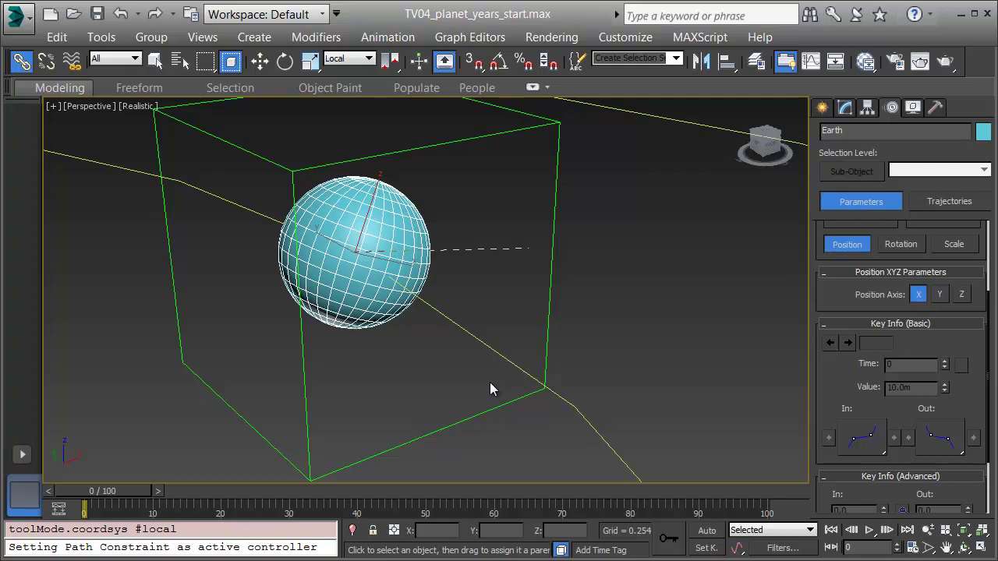
pyautogui.moveTo(548, 253); pyautogui.dragTo(553, 253)
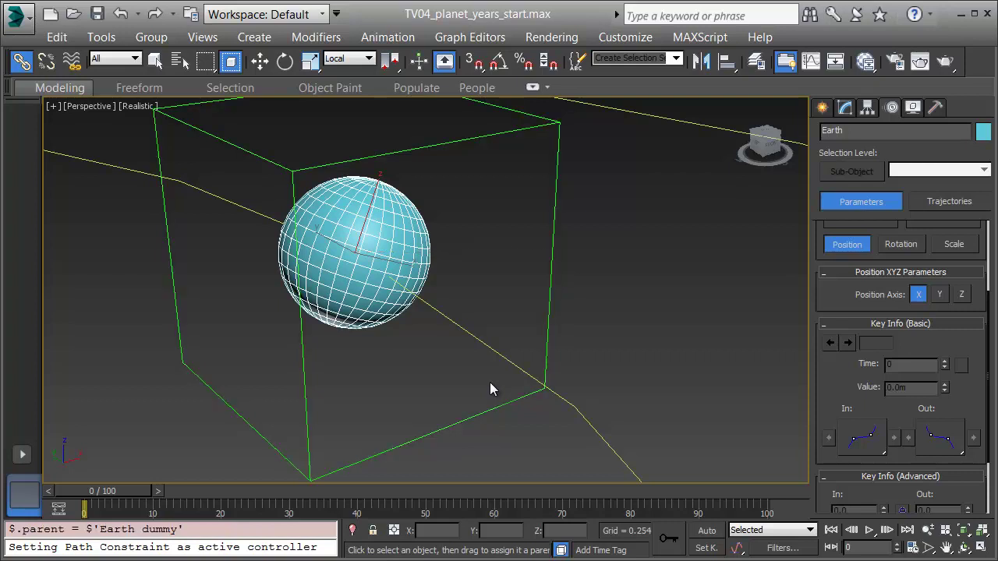
pyautogui.rightClick(583, 252)
pyautogui.click(612, 276)
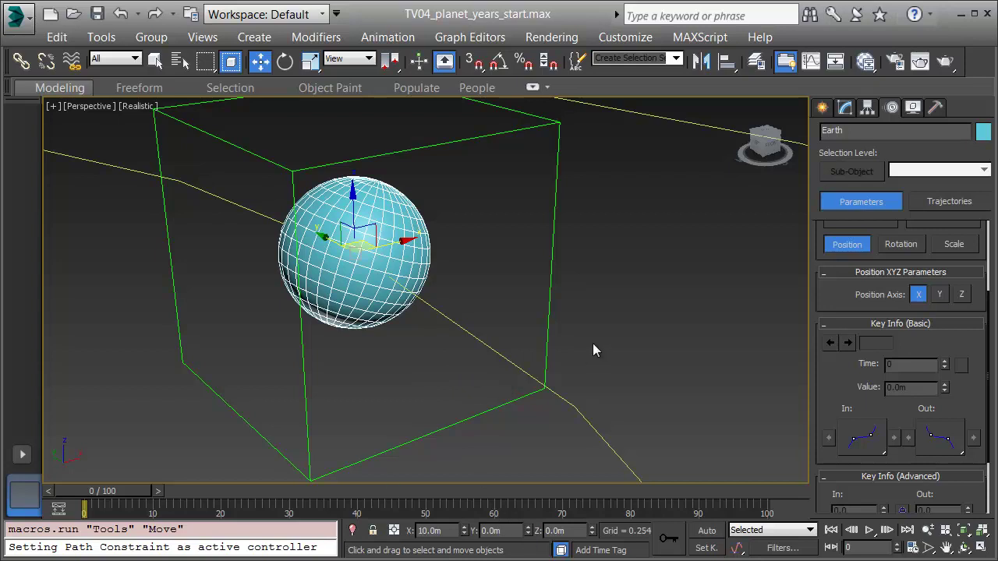
# Move the Earth dummy's final animation key to about frame 37, check the shortened orbit, and return to frame 0
pyautogui.press('pageup')
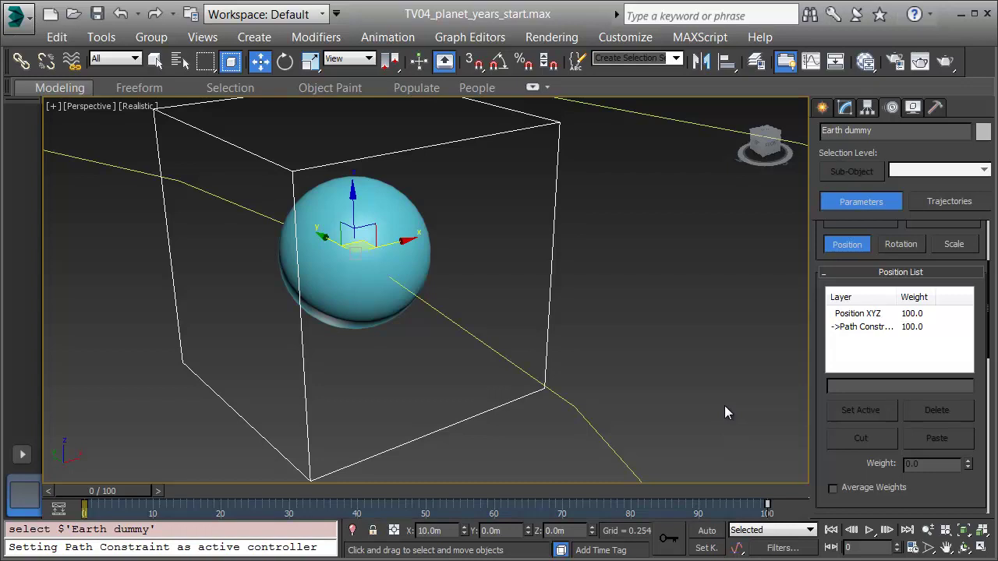
pyautogui.moveTo(767, 507)
pyautogui.mouseDown()
pyautogui.moveTo(283, 505)
pyautogui.moveTo(338, 504)
pyautogui.mouseUp()
pyautogui.scroll(-5, 530, 205)
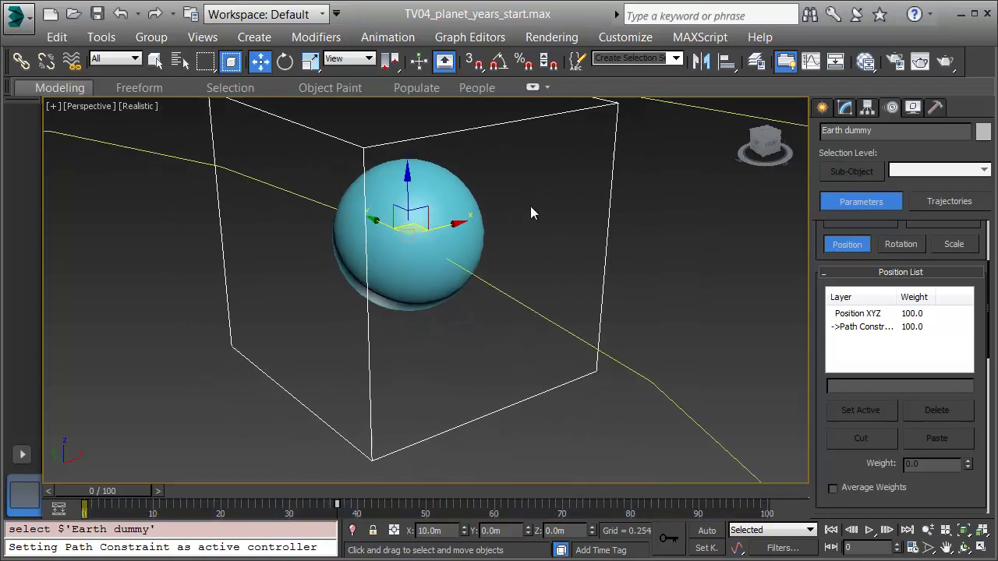
pyautogui.scroll(-5, 530, 206)
pyautogui.keyDown('alt'); pyautogui.moveTo(416, 257); pyautogui.dragTo(361, 278, button='middle'); pyautogui.keyUp('alt')
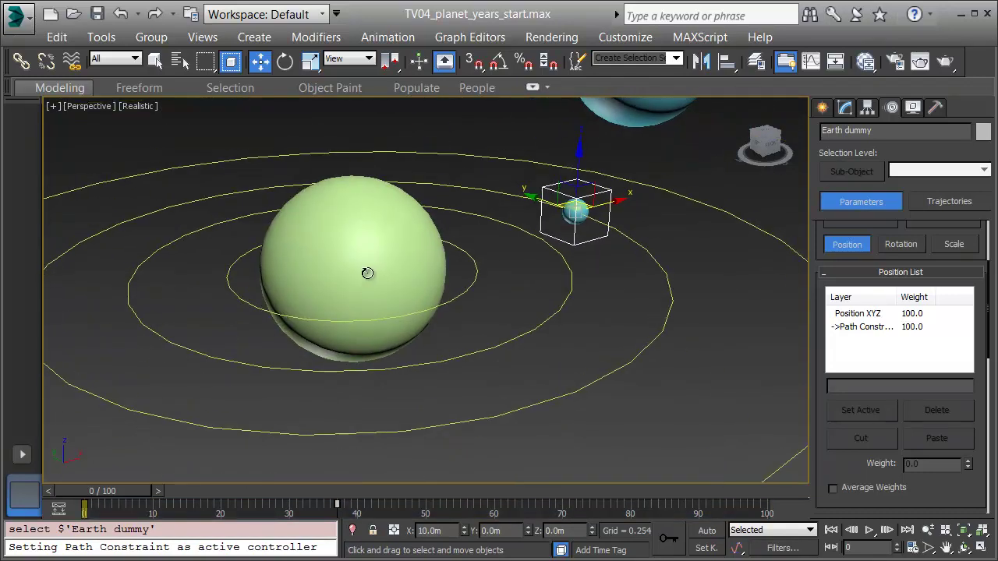
pyautogui.moveTo(374, 272); pyautogui.dragTo(258, 252)
pyautogui.press('Home')
pyautogui.press('w')
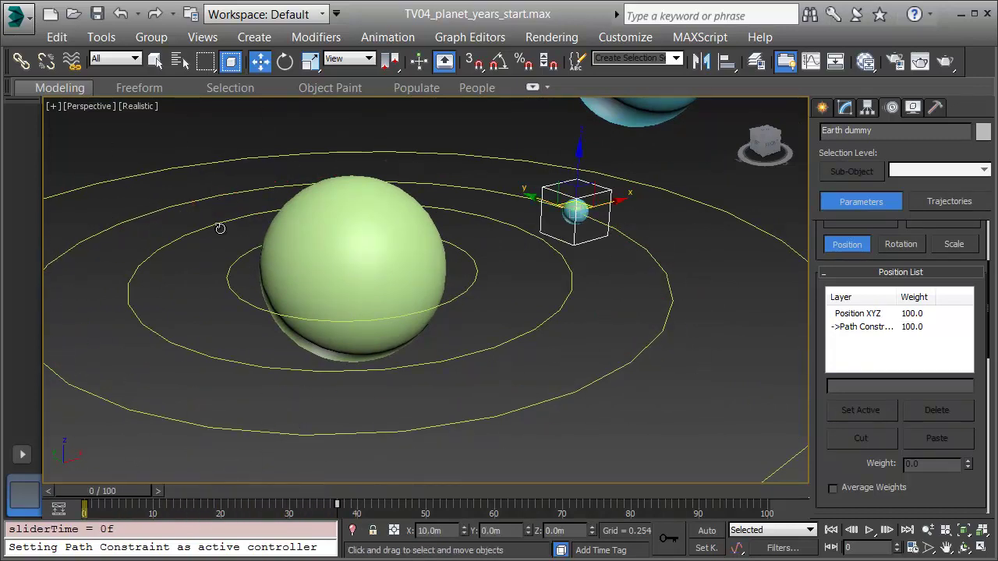
# Select the Earth sphere inside its dummy and set up the Rotate tool with the Local coordinate system
pyautogui.press('z')
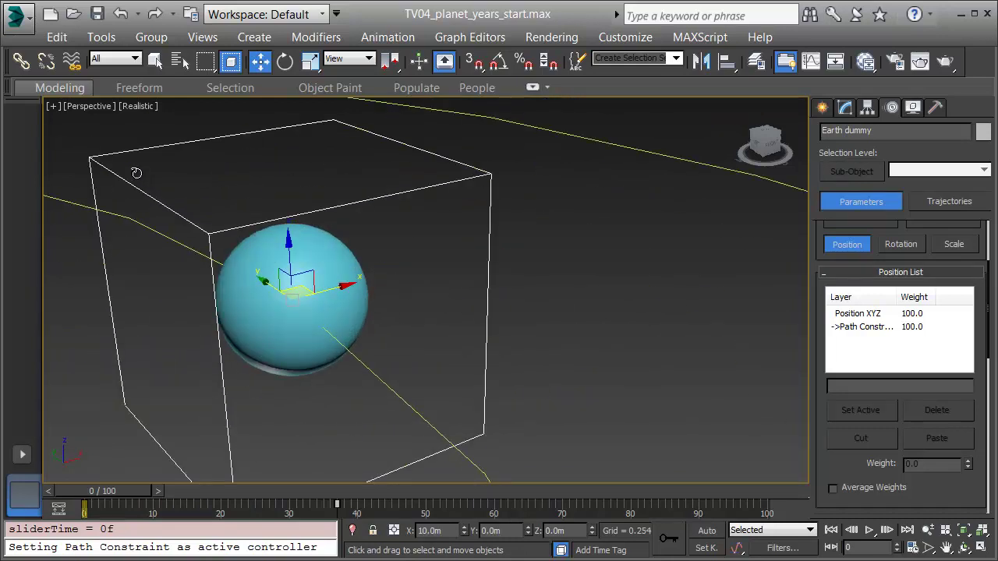
pyautogui.press('pagedown')
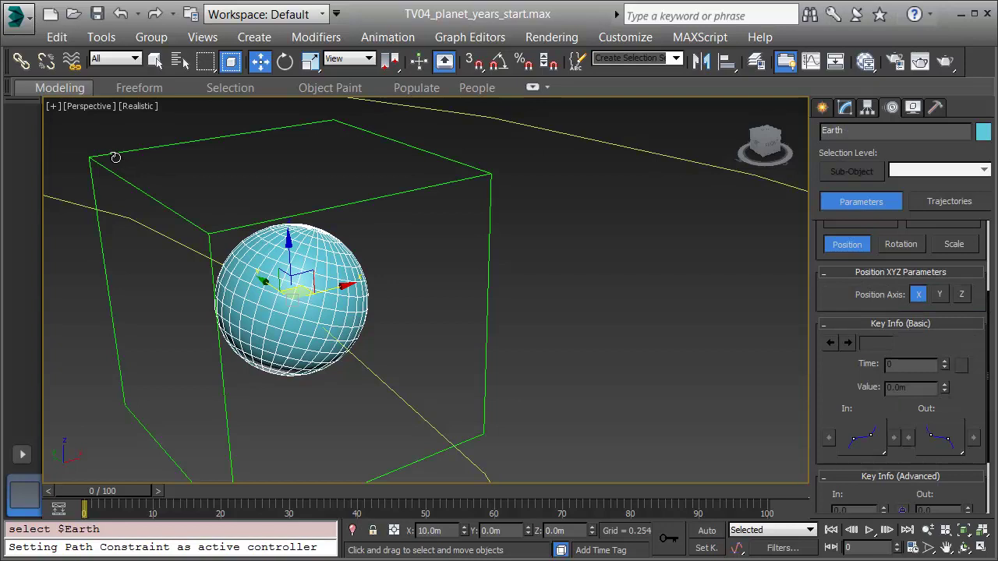
pyautogui.press('e')
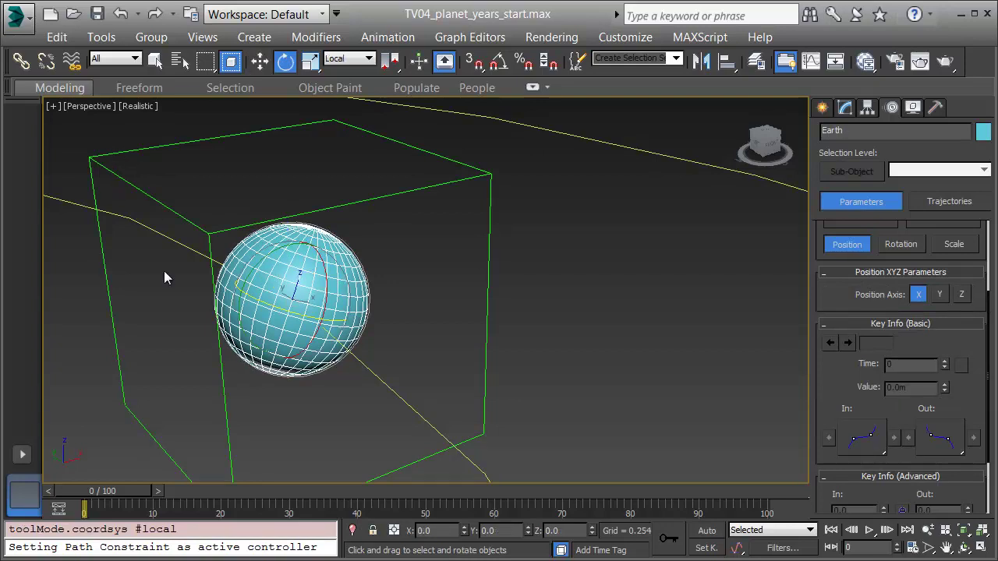
pyautogui.keyDown('alt'); pyautogui.rightClick(459, 289); pyautogui.keyUp('alt')
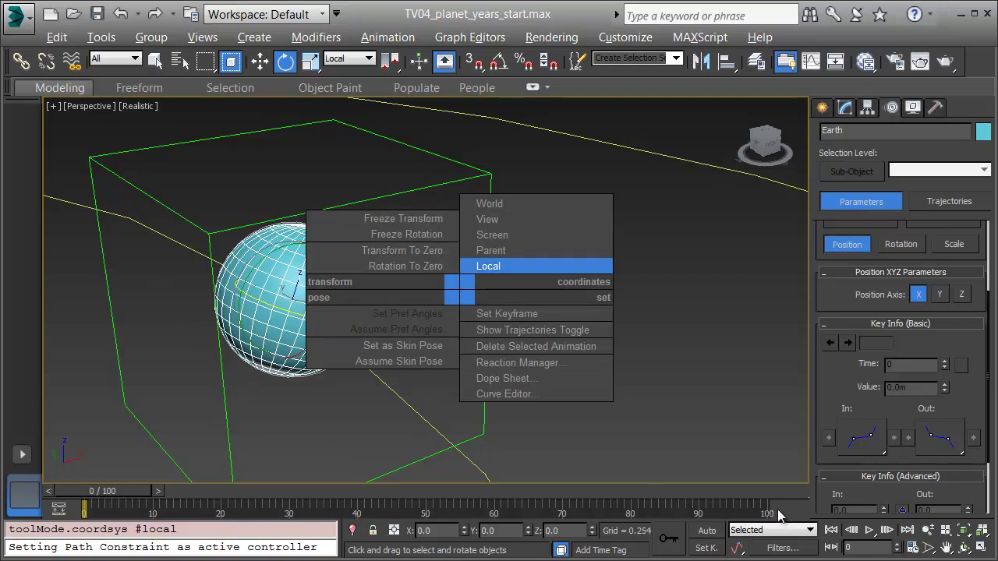
pyautogui.click(489, 266)
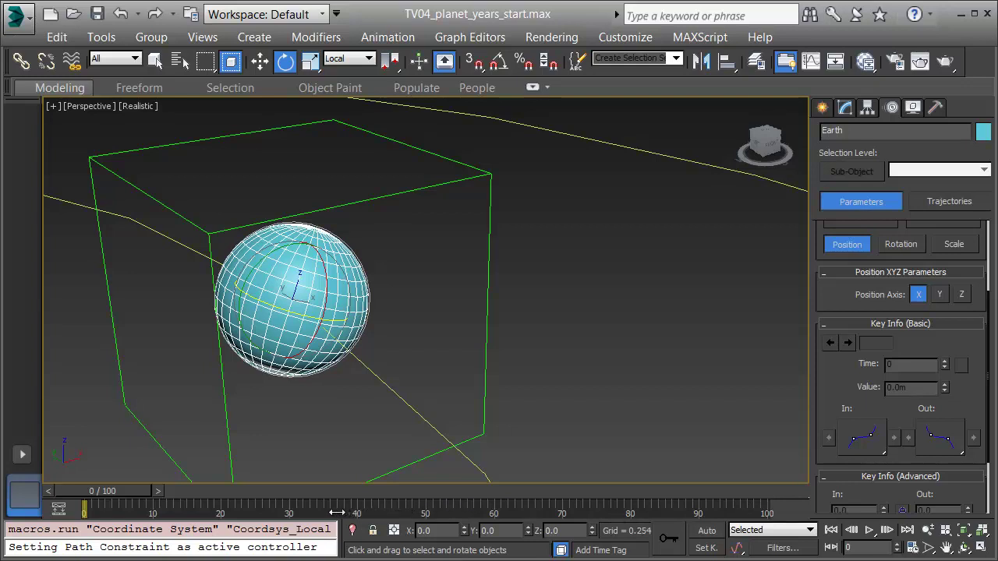
# With Auto Key on and angle snap enabled, rotate the Earth -360 degrees about its local Z axis at frame 1, and turn Auto Key off
pyautogui.press('n')
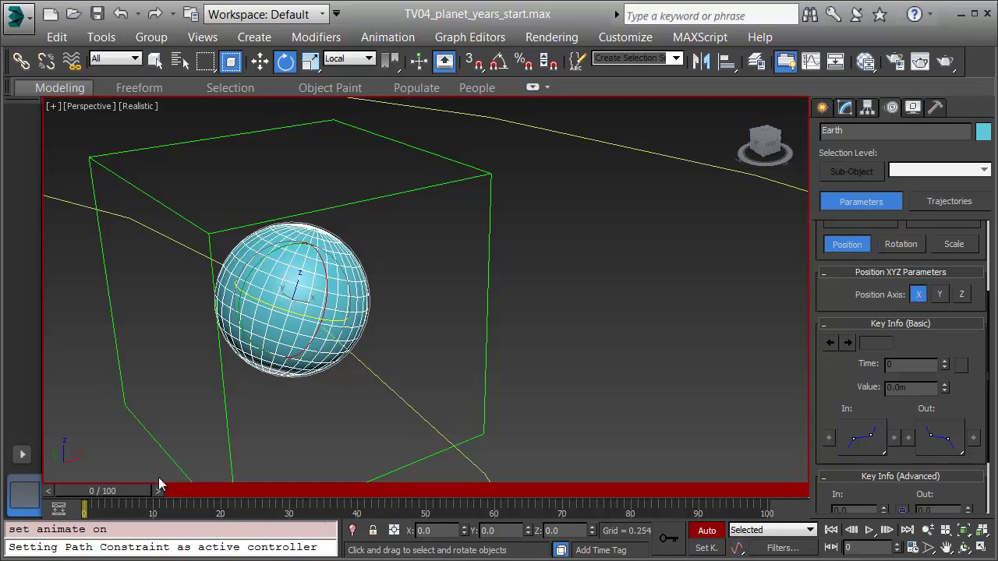
pyautogui.press('k')
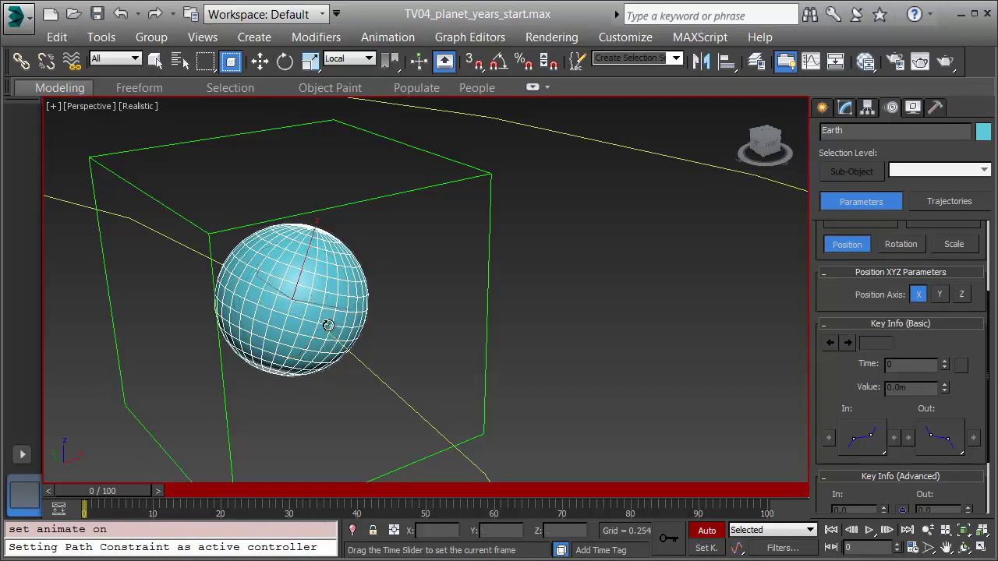
pyautogui.moveTo(320, 336); pyautogui.dragTo(497, 297)
pyautogui.press('e')
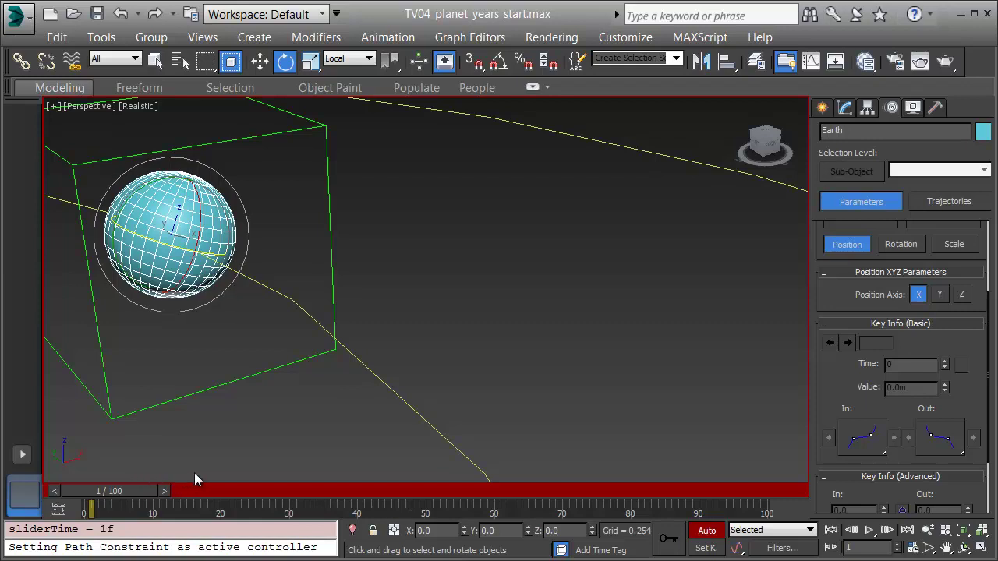
pyautogui.press('a')
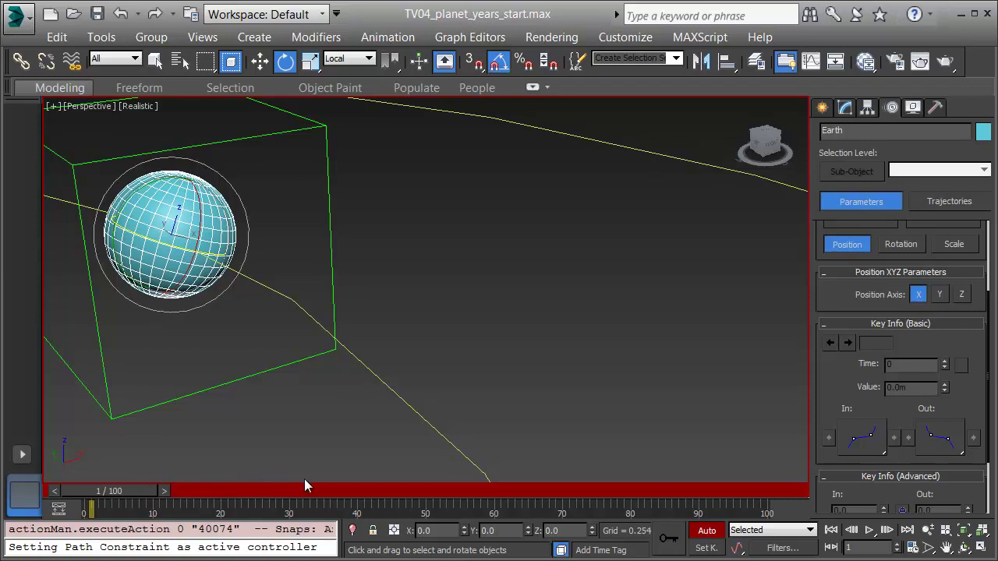
pyautogui.moveTo(368, 486)
pyautogui.mouseDown()
pyautogui.moveTo(359, 486)
pyautogui.moveTo(398, 408)
pyautogui.mouseUp()
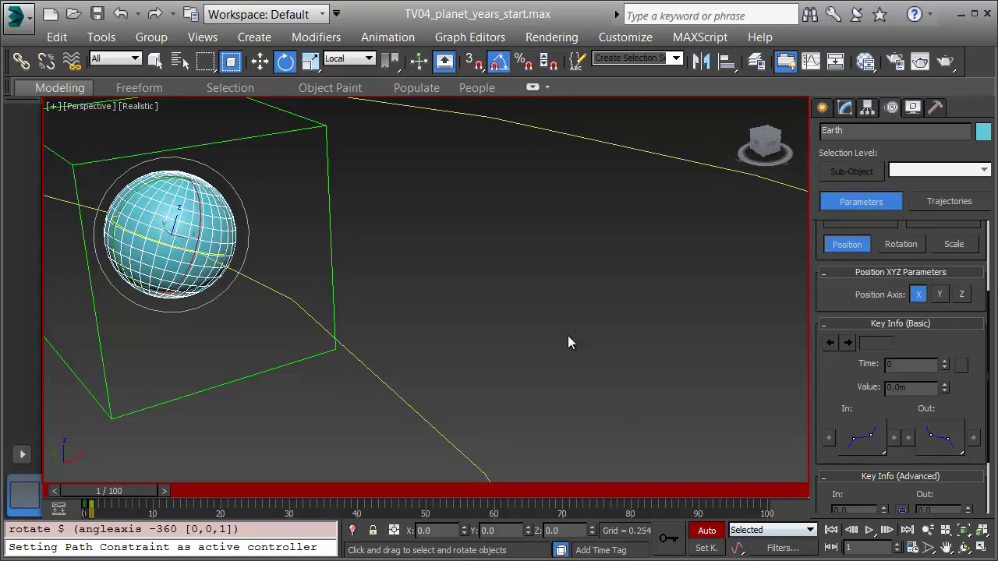
pyautogui.press('n')
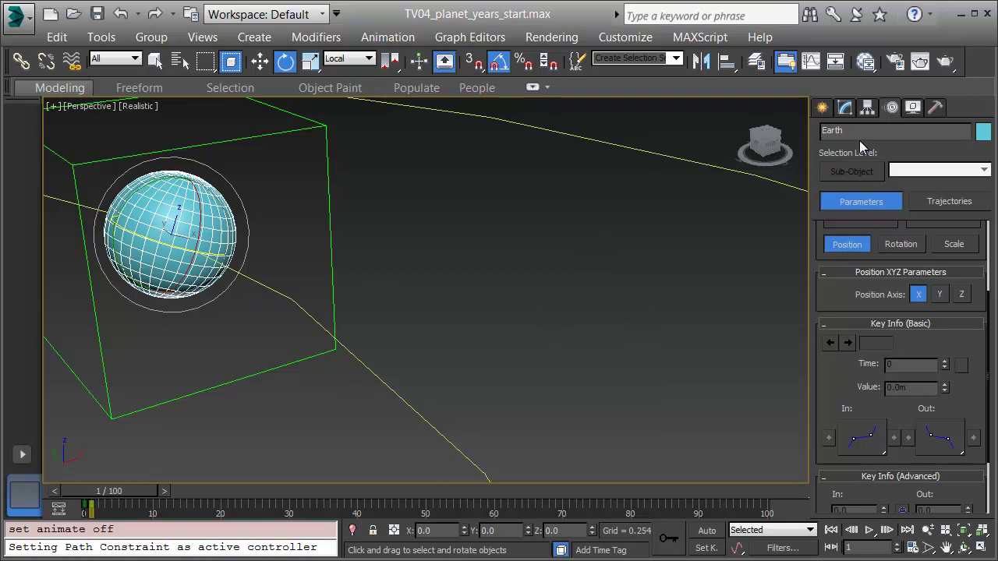
# Clear the selection and draw an ellipse spline about 2.4 m long beside the Earth dummy
pyautogui.hotkey('shift', 'z')
pyautogui.hotkey('shift', 'z')
pyautogui.hotkey('shift', 'z')
pyautogui.hotkey('shift', 'z')
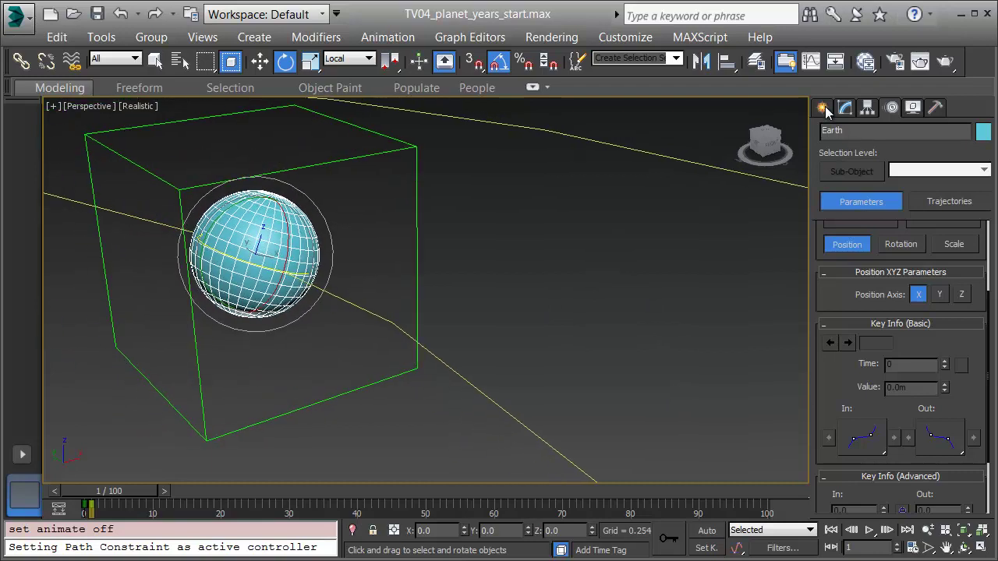
pyautogui.hotkey('ctrl', 'd')
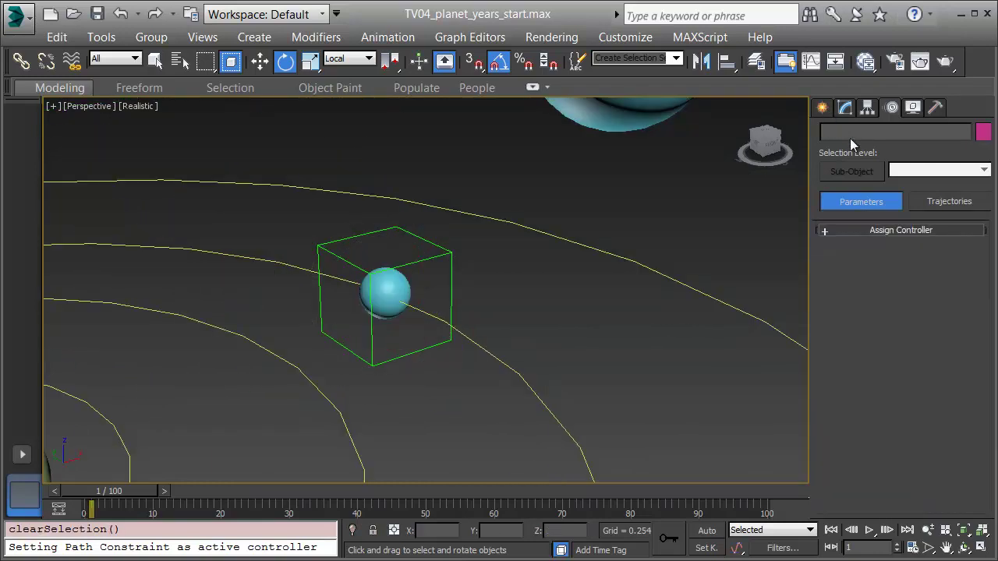
pyautogui.click(822, 108)
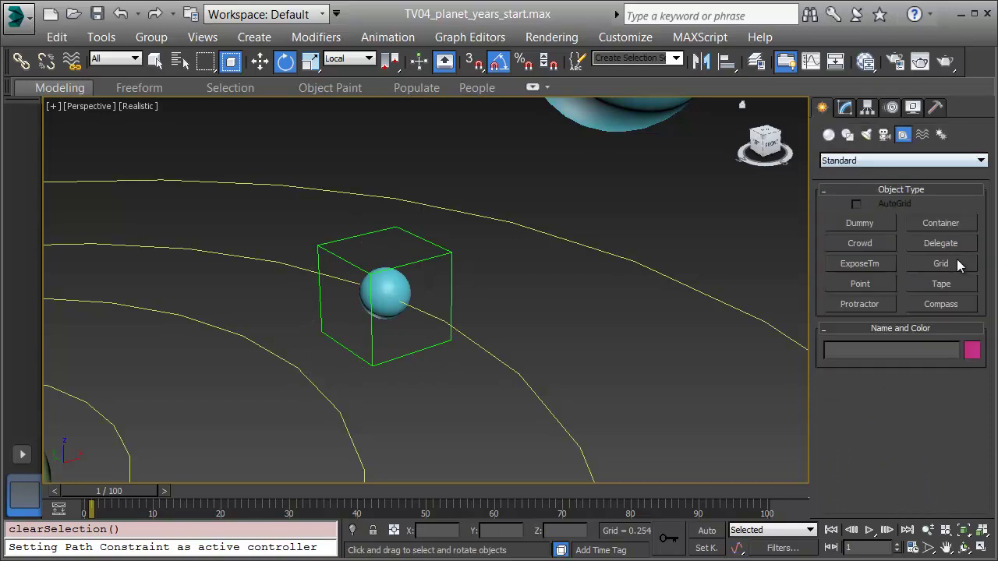
pyautogui.click(847, 135)
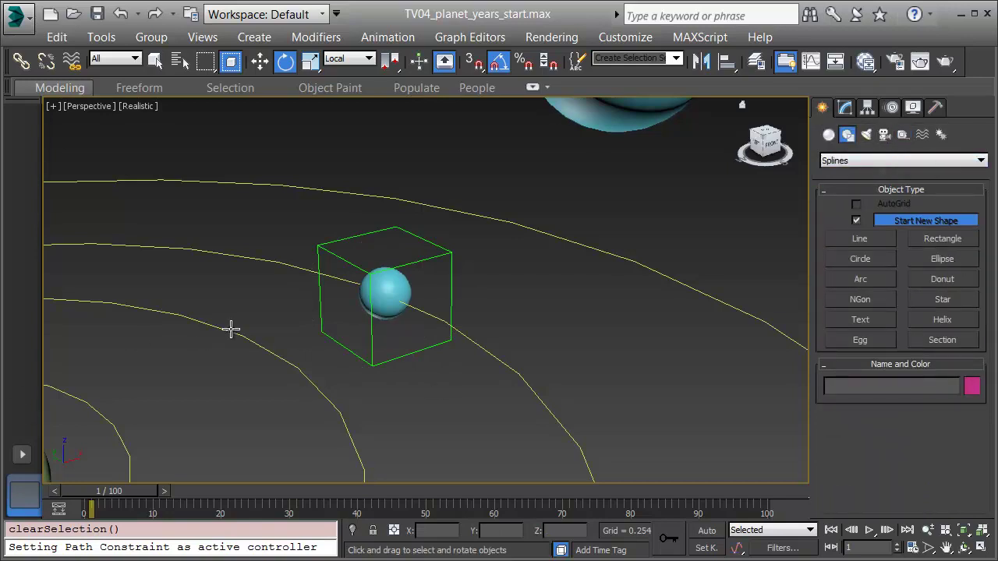
pyautogui.click(390, 298)
pyautogui.moveTo(500, 322)
pyautogui.mouseDown()
pyautogui.moveTo(608, 390)
pyautogui.moveTo(588, 336)
pyautogui.moveTo(602, 260)
pyautogui.moveTo(731, 67)
pyautogui.mouseUp()
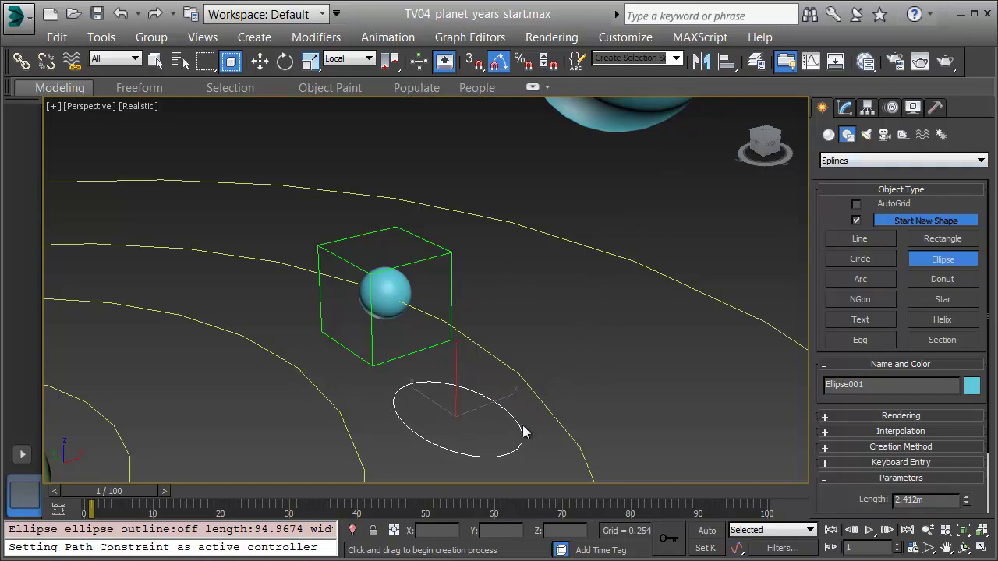
# Set the new ellipse's length to 2 m and its width to 1.8 m
pyautogui.press('e')
pyautogui.press('Tab')
pyautogui.write('2')
pyautogui.press('Tab')
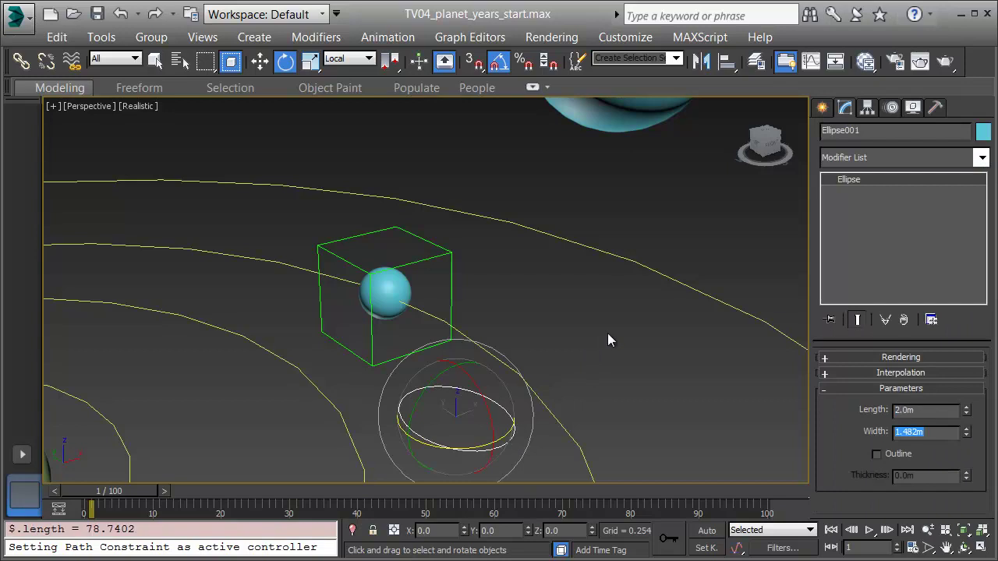
pyautogui.write('1.8')
pyautogui.press('Return')
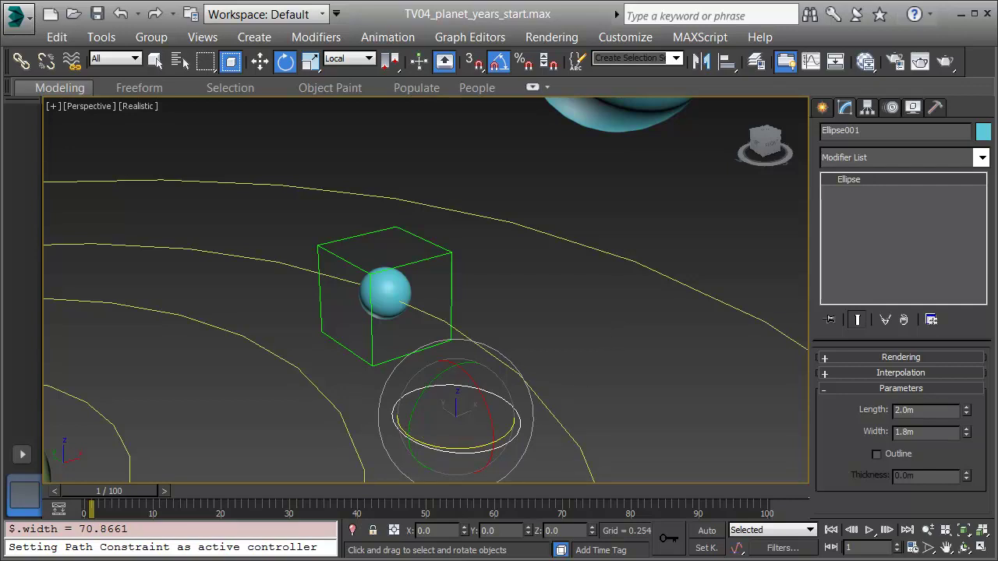
# Align the ellipse to the Earth dummy, center to center, on the X, Y and Z positions
pyautogui.rightClick(457, 294)
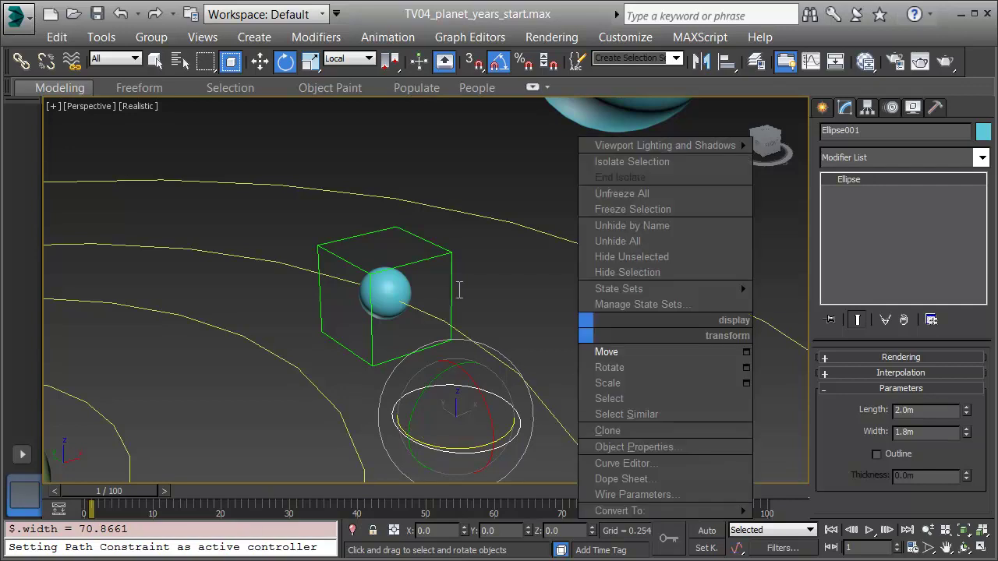
pyautogui.click(623, 352)
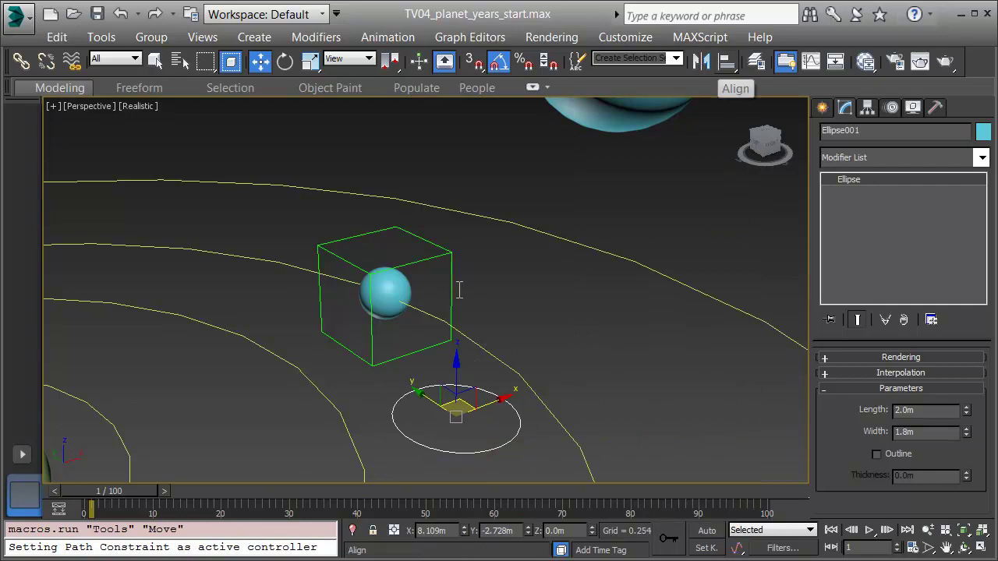
pyautogui.click(726, 61)
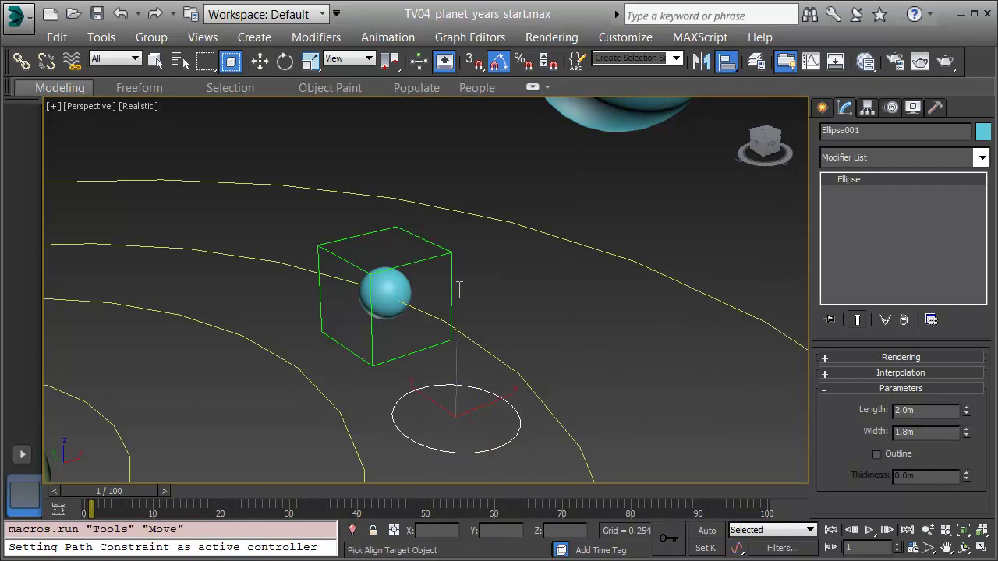
pyautogui.click(460, 290)
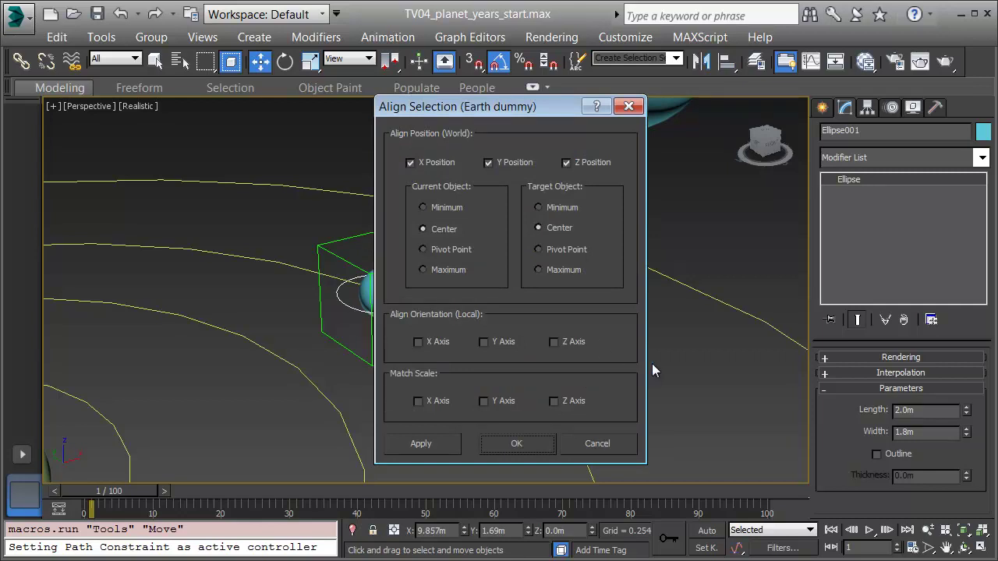
pyautogui.moveTo(511, 107); pyautogui.dragTo(666, 125)
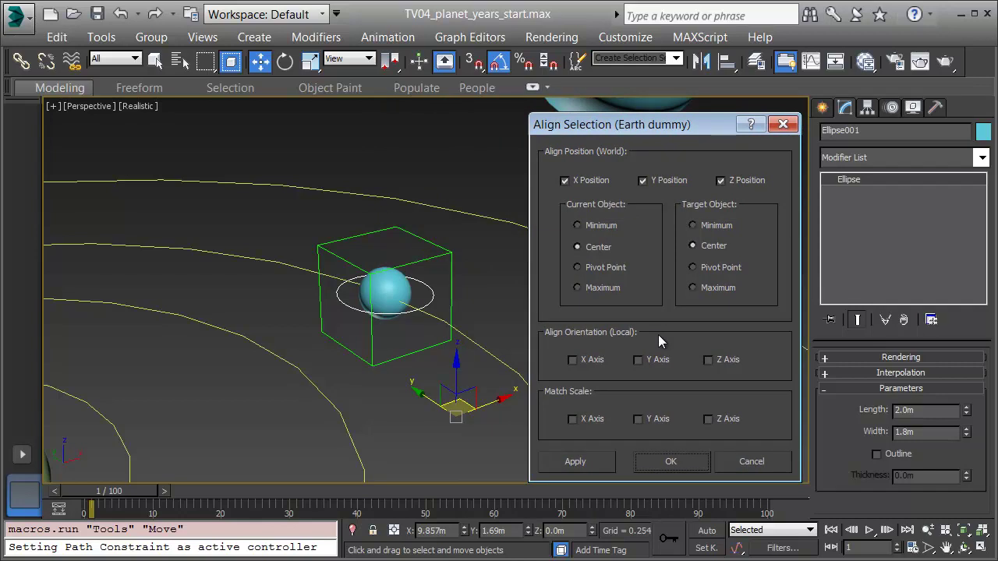
pyautogui.click(671, 462)
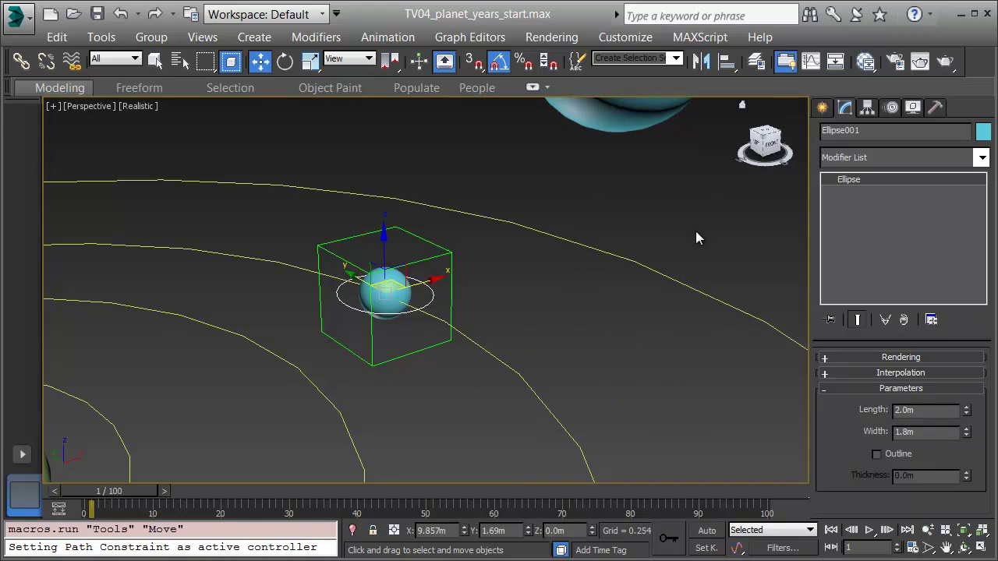
# Name the ellipse Moon orbit, link it to the Earth dummy as its parent, and return to the Move tool
pyautogui.press('z')
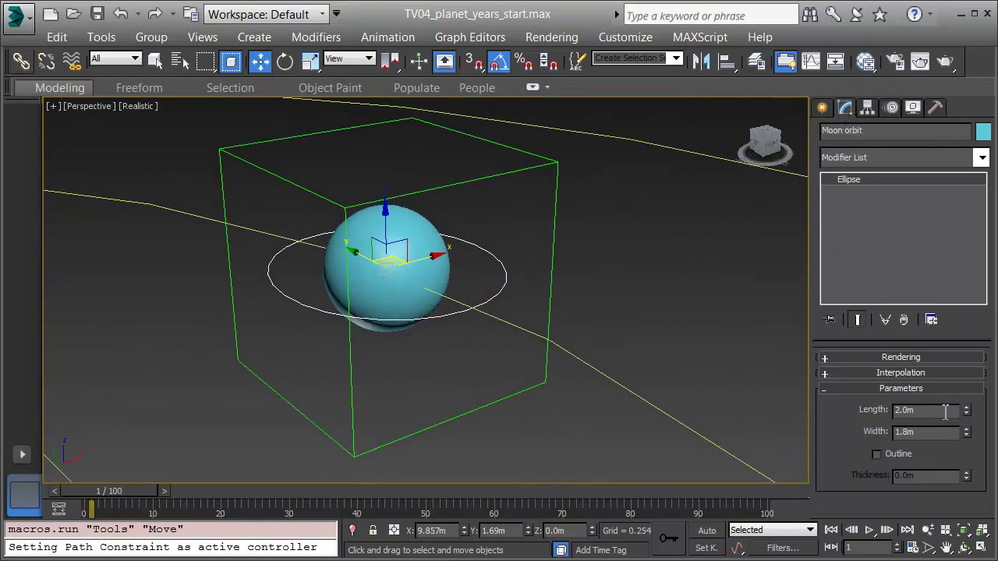
pyautogui.click(21, 61)
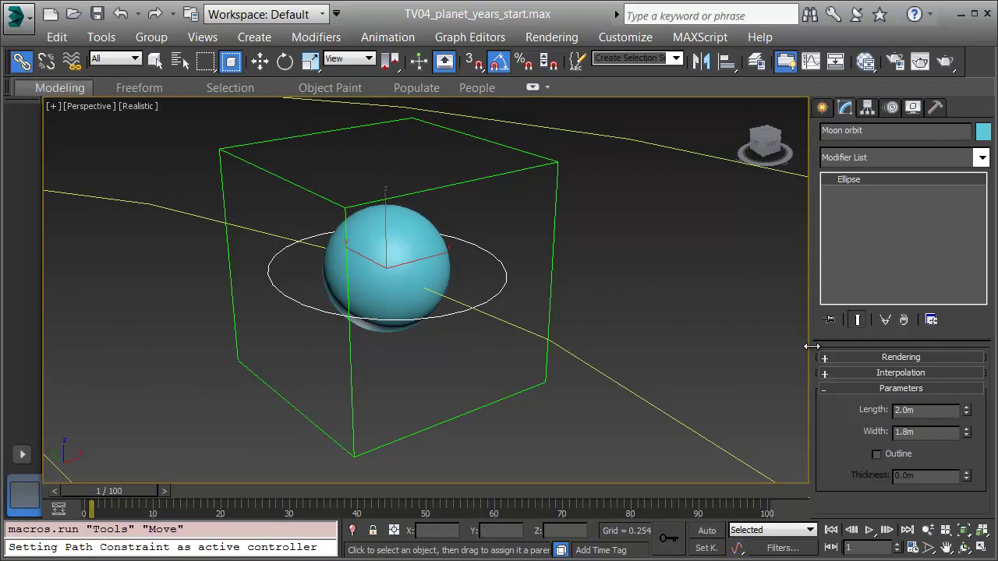
pyautogui.moveTo(550, 306); pyautogui.dragTo(550, 307)
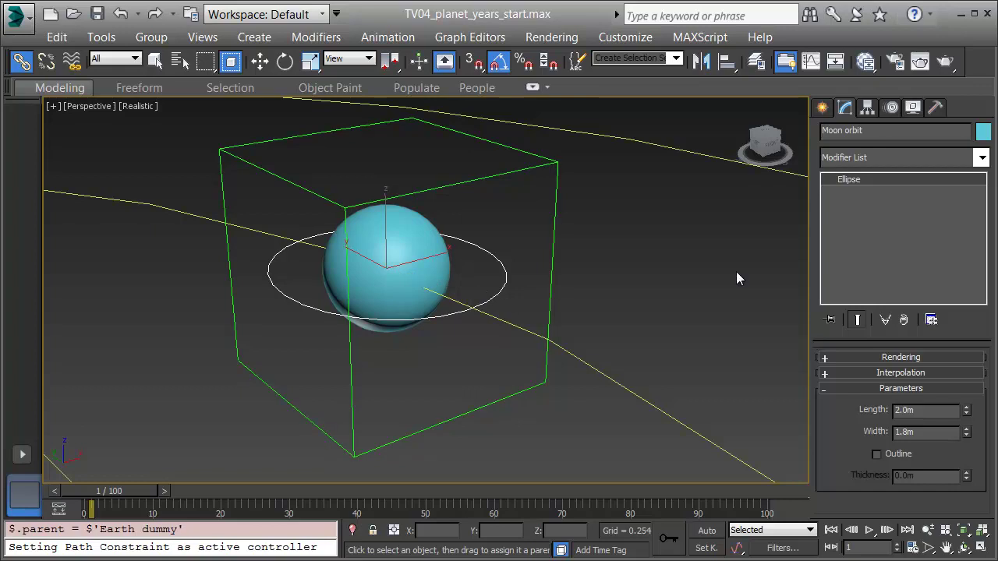
pyautogui.rightClick(538, 375)
pyautogui.click(587, 260)
# Select the Moon sphere and apply a Path Constraint that uses the Moon orbit ellipse as its path
pyautogui.moveTo(480, 344); pyautogui.dragTo(432, 362, button='middle')
pyautogui.scroll(-8, 506, 366)
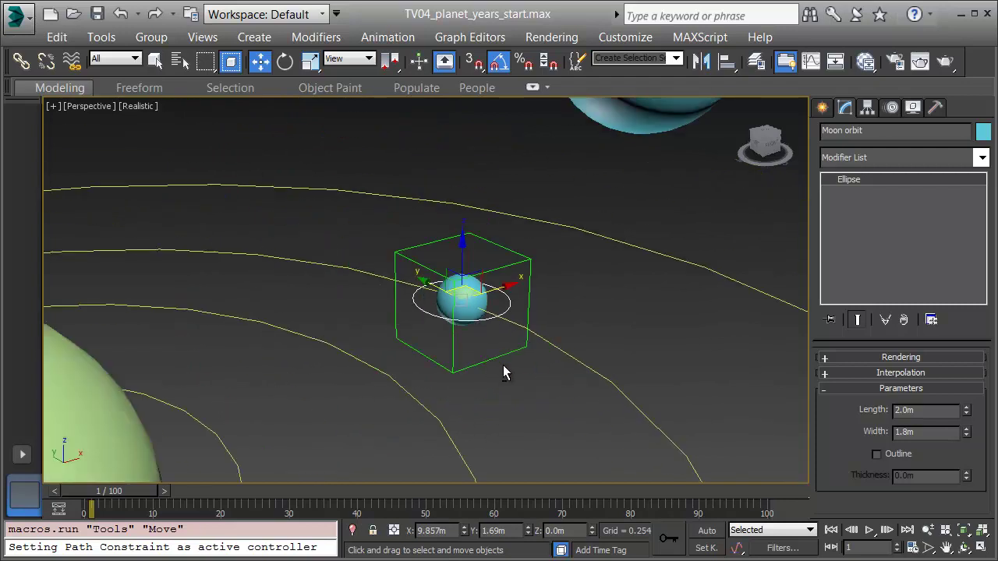
pyautogui.click(495, 327)
pyautogui.scroll(3, 525, 176)
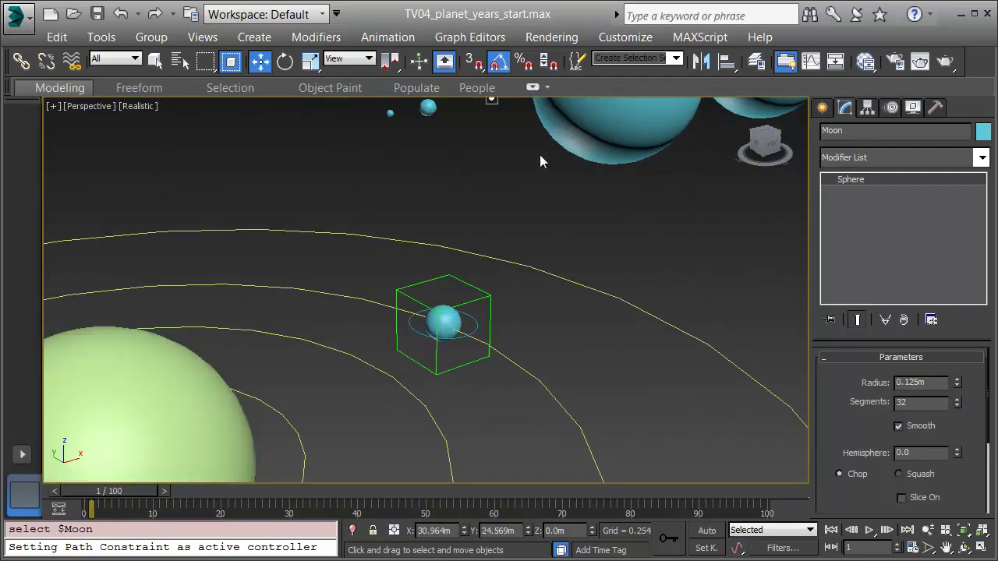
pyautogui.click(387, 36)
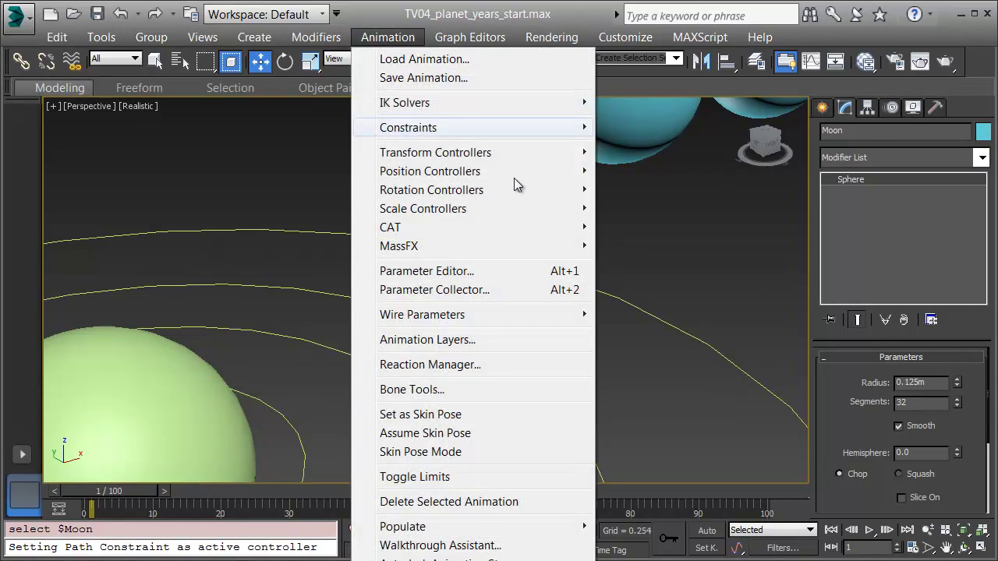
pyautogui.moveTo(546, 127)
pyautogui.press('Down')
pyautogui.press('Down')
pyautogui.press('Down')
pyautogui.press('Return')
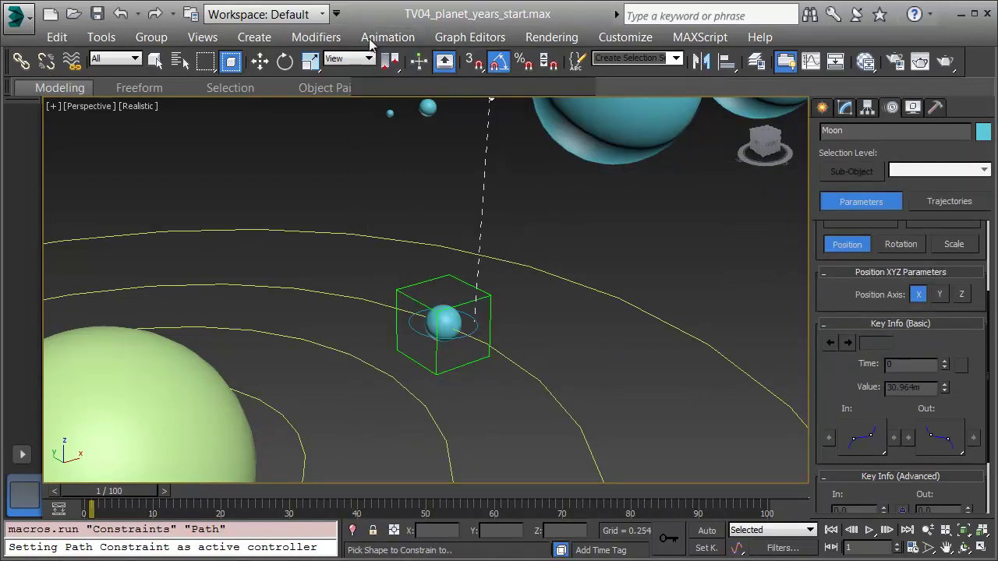
pyautogui.click(475, 321)
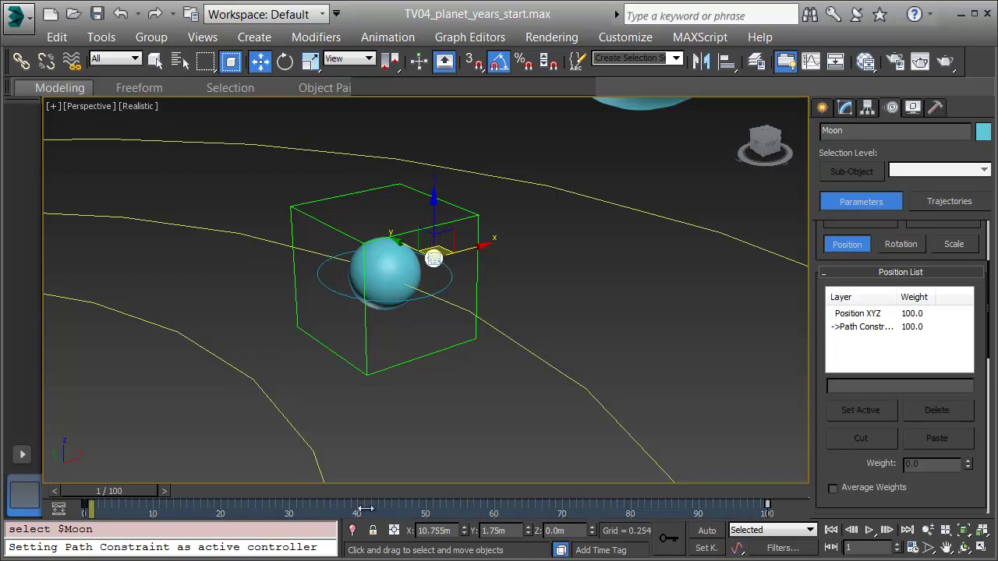
# Move the Moon's final animation key from frame 100 to frame 3
pyautogui.moveTo(767, 505); pyautogui.dragTo(548, 506)
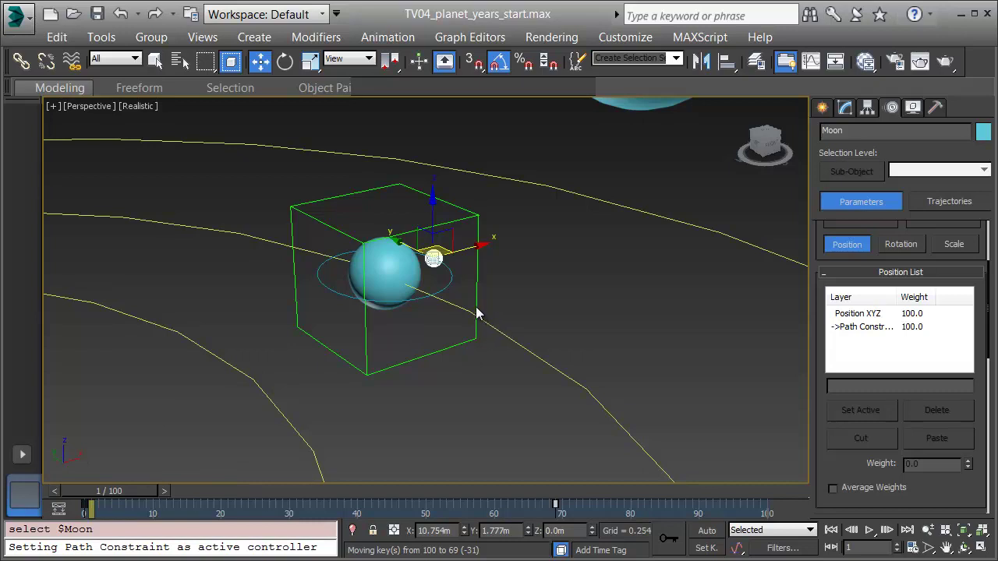
pyautogui.moveTo(475, 299); pyautogui.dragTo(595, 330)
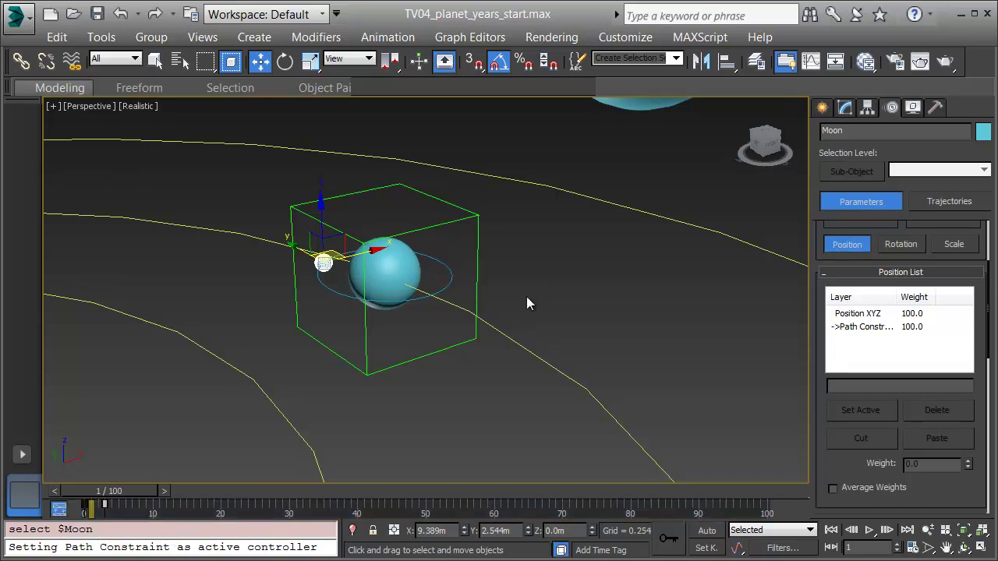
# Open the curve editor for the Moon, Earth and Earth dummy together and bring all their animation keys into frame
pyautogui.click(24, 493)
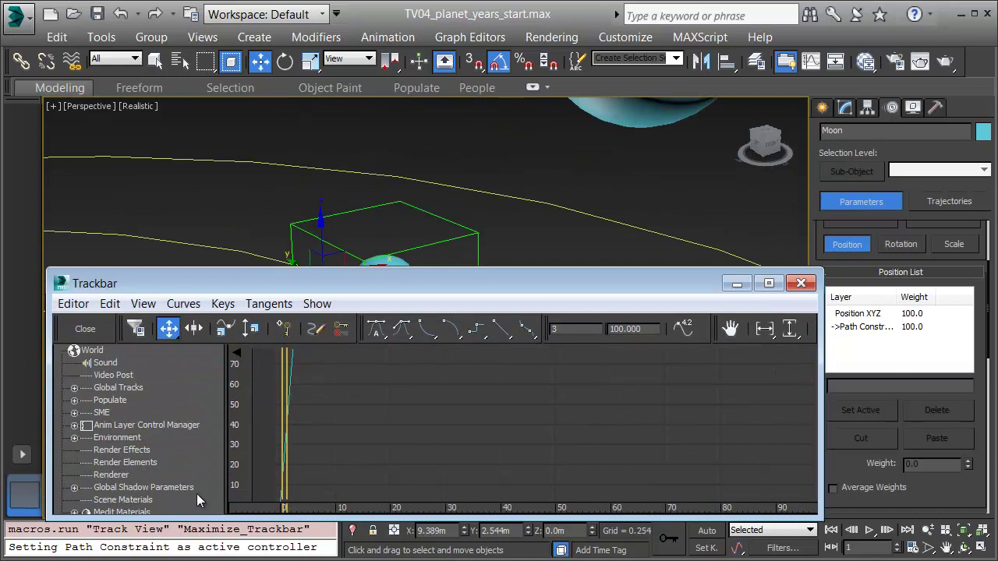
pyautogui.moveTo(390, 240); pyautogui.dragTo(414, 169, button='middle')
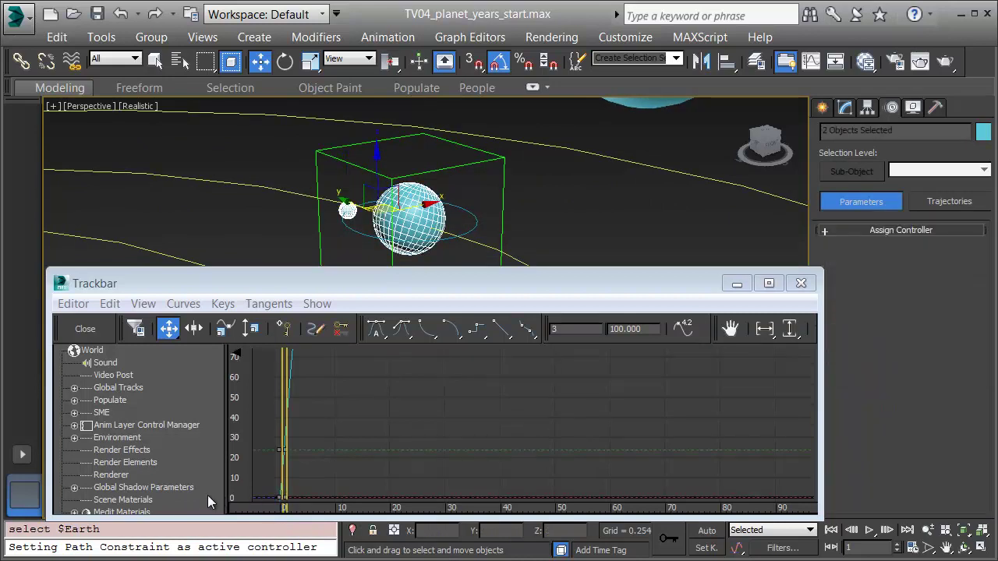
pyautogui.keyDown('ctrl'); pyautogui.click(503, 182); pyautogui.keyUp('ctrl')
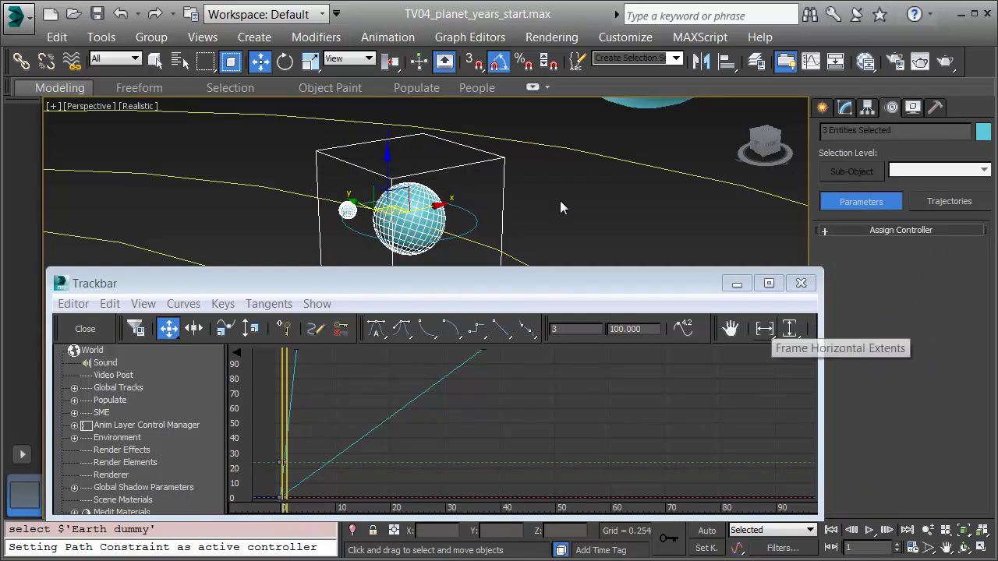
pyautogui.click(765, 329)
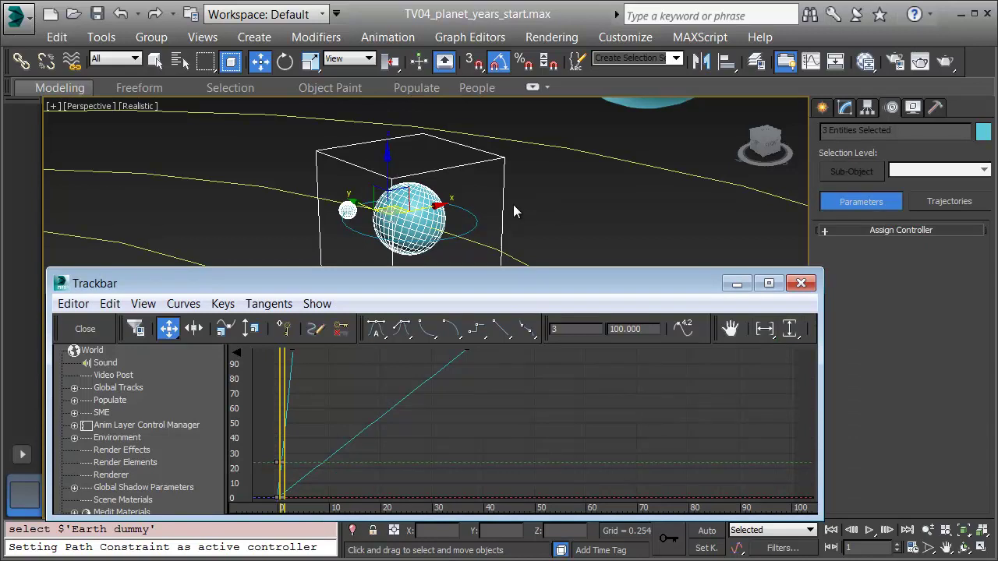
pyautogui.moveTo(514, 283); pyautogui.dragTo(522, 165)
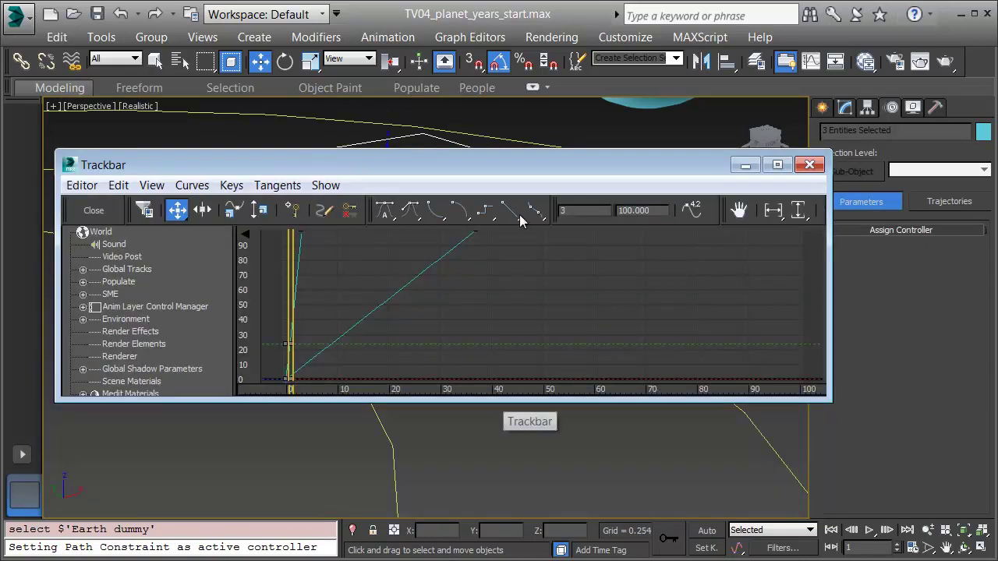
pyautogui.click(527, 452)
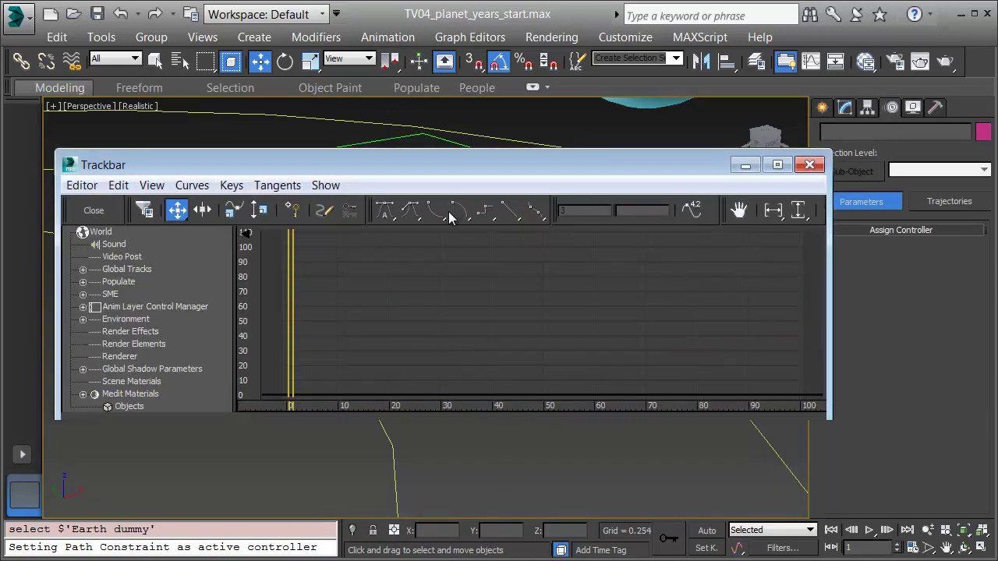
pyautogui.hotkey('ctrl', 'z')
pyautogui.scroll(-2, 376, 488)
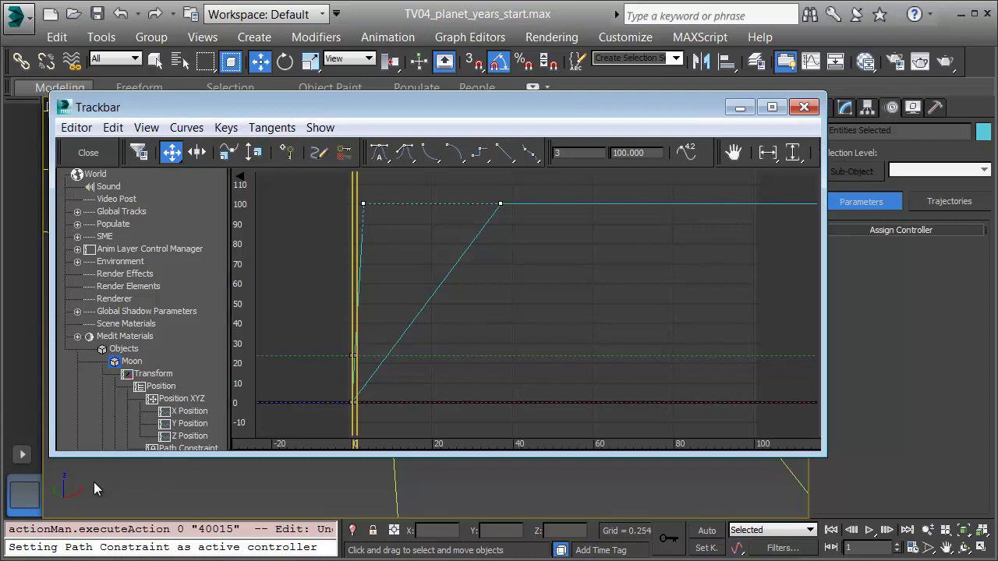
# Select all keys of the three objects' curves, set their out-of-range type to Relative Repeat in both directions, and close the curve editor
pyautogui.press('/')
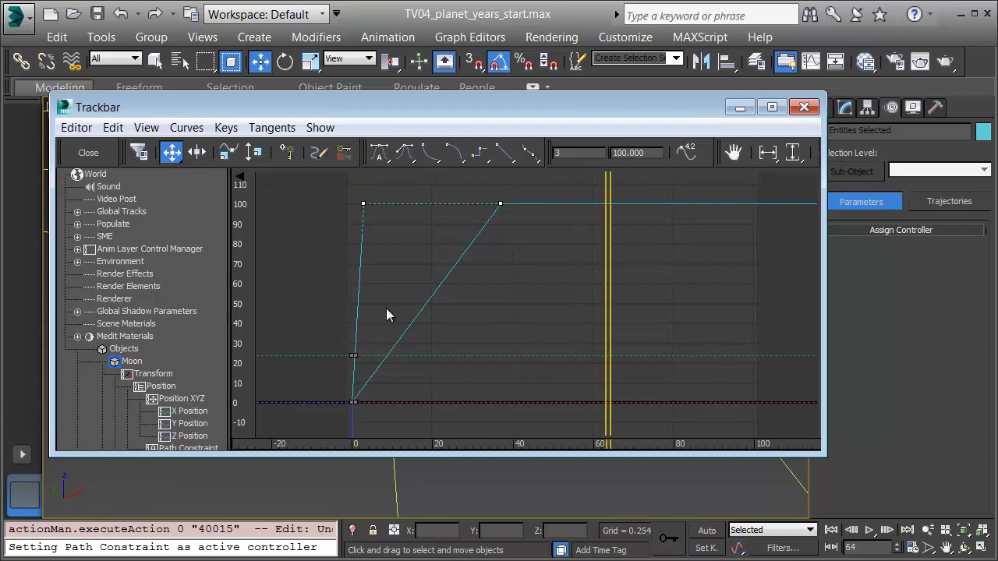
pyautogui.moveTo(341, 185)
pyautogui.mouseDown()
pyautogui.moveTo(513, 364)
pyautogui.moveTo(537, 416)
pyautogui.mouseUp()
pyautogui.click(113, 127)
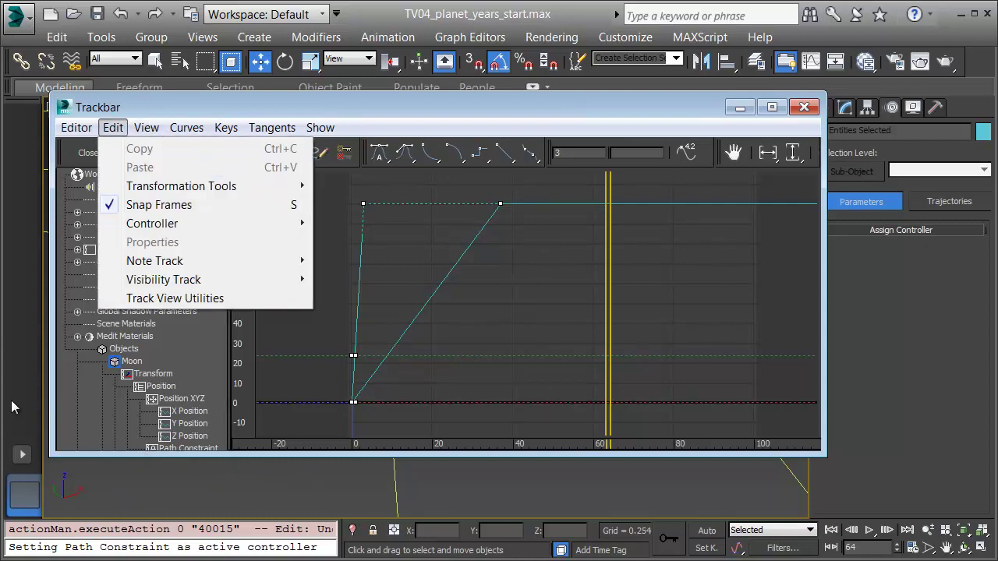
pyautogui.press('Down')
pyautogui.press('Down')
pyautogui.press('Down')
pyautogui.press('Right')
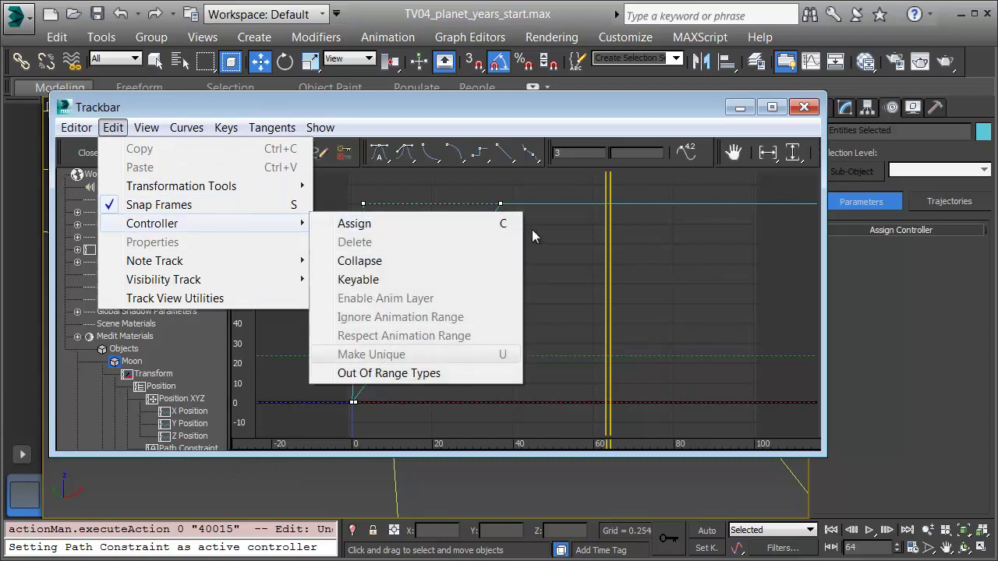
pyautogui.press('Return')
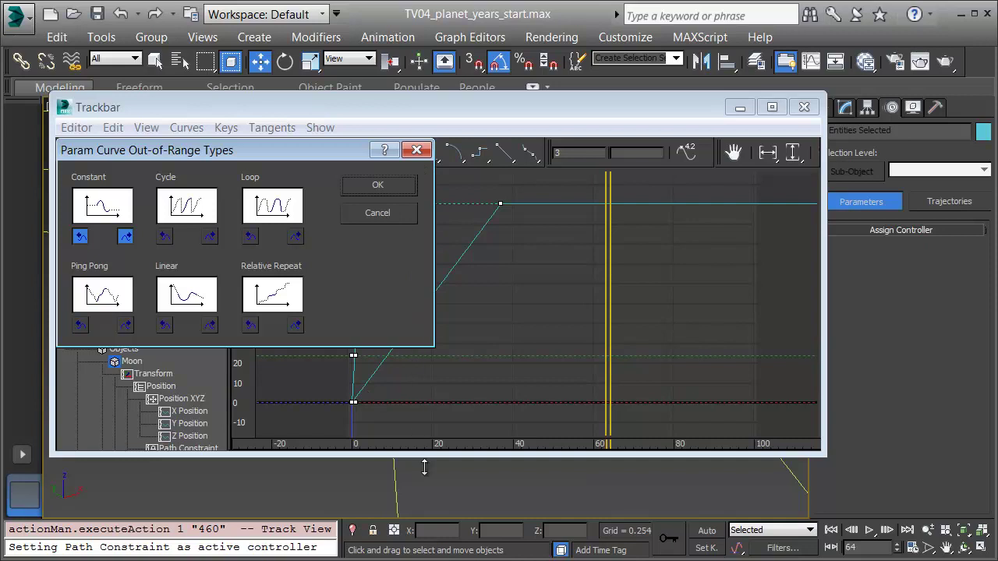
pyautogui.click(244, 292)
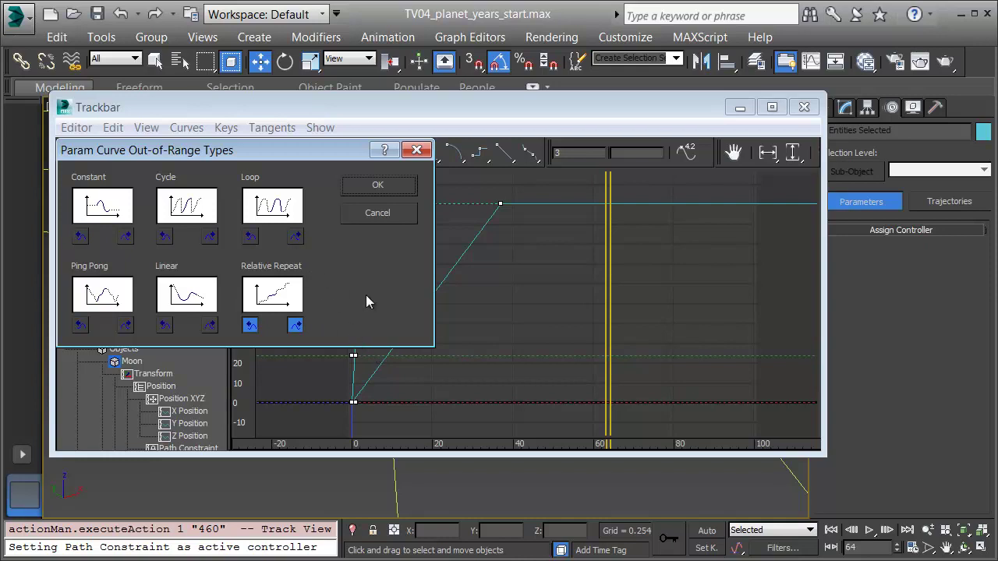
pyautogui.press('Return')
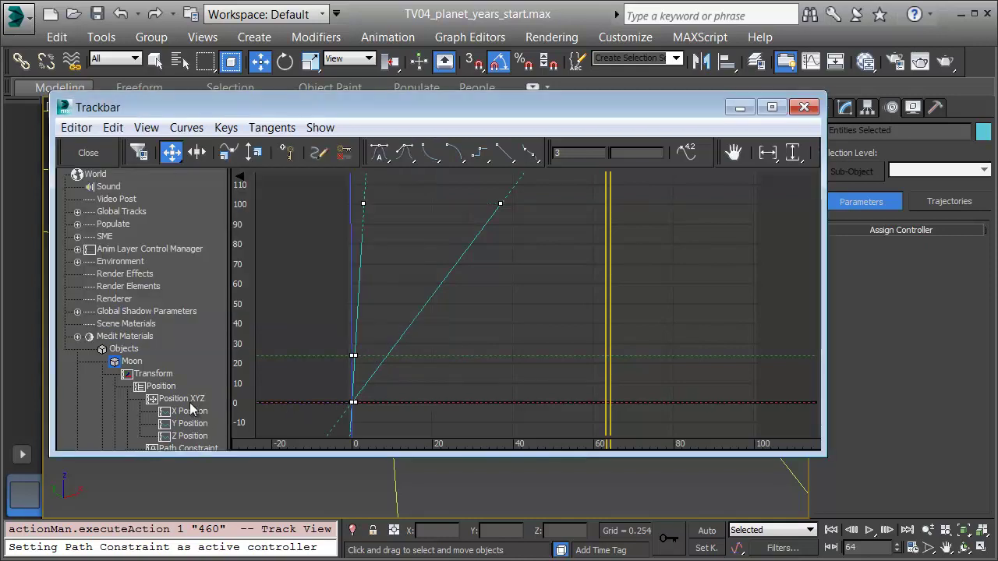
pyautogui.scroll(-7, 193, 409)
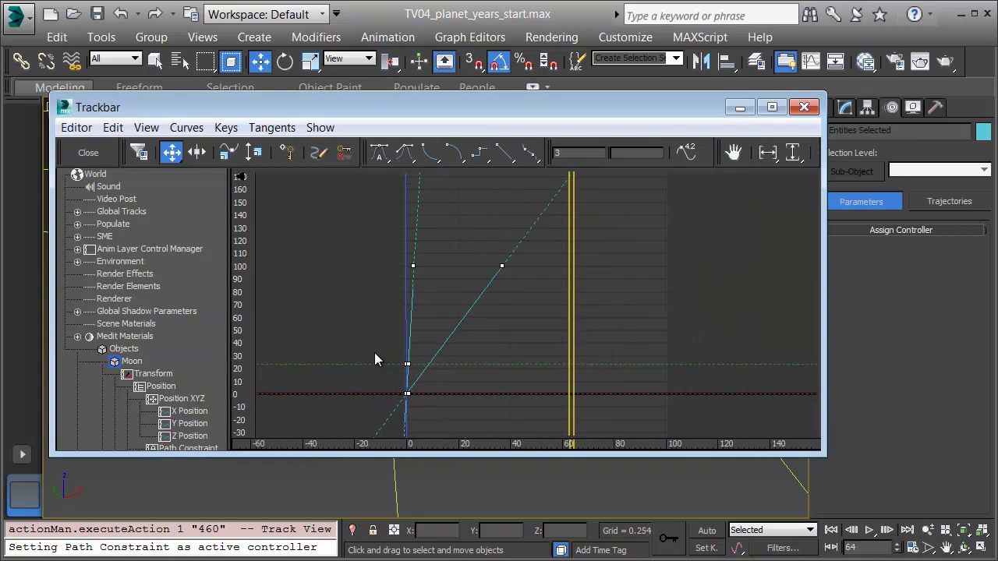
pyautogui.click(804, 107)
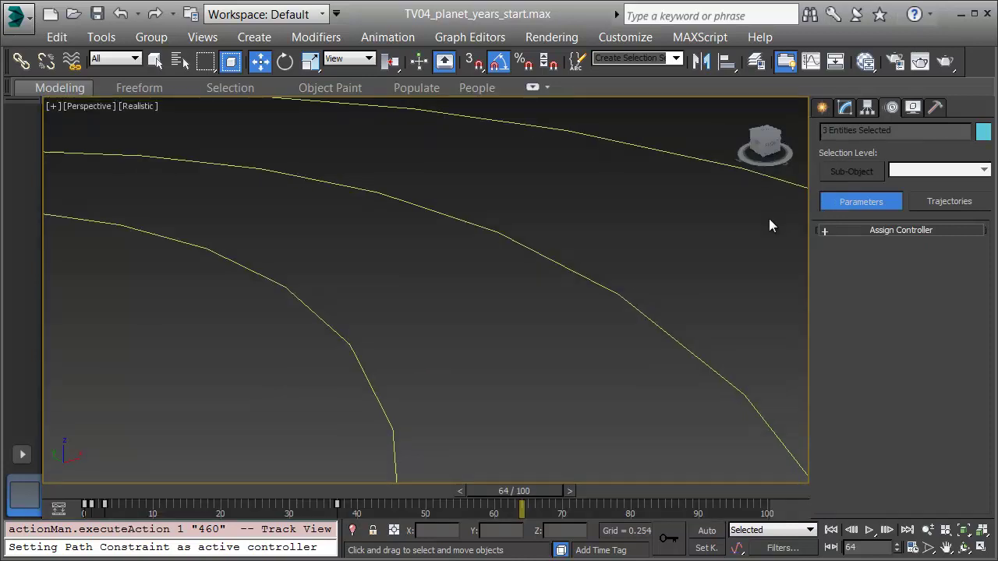
# Scrub back through the timeline to examine the orbits of Earth and the Moon, ending at frame 0 with the Move tool active
pyautogui.scroll(-10, 786, 231)
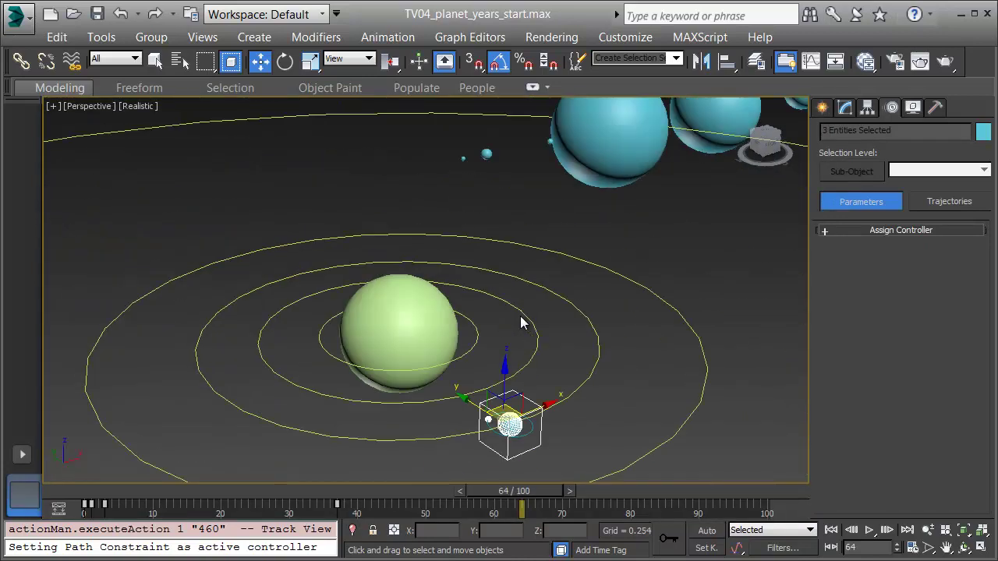
pyautogui.moveTo(522, 507); pyautogui.dragTo(426, 507)
pyautogui.press(',')
pyautogui.press(',')
pyautogui.press(',')
pyautogui.press(',')
pyautogui.press(',')
pyautogui.press(',')
pyautogui.press(',')
pyautogui.press(',')
pyautogui.press(',')
pyautogui.press(',')
pyautogui.press(',')
pyautogui.press(',')
pyautogui.press(',')
pyautogui.press(',')
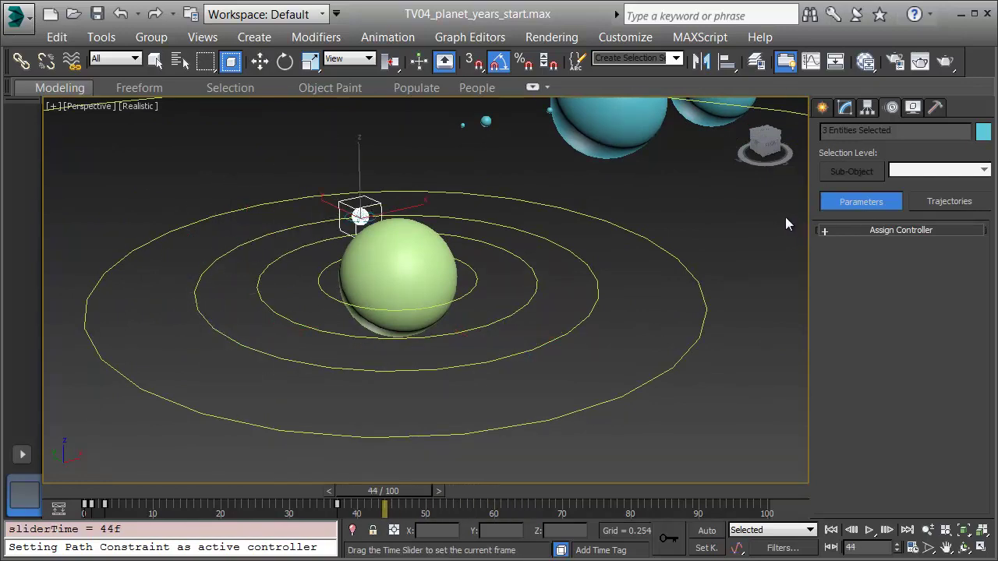
pyautogui.press(',')
pyautogui.press(',')
pyautogui.press(',')
pyautogui.press(',')
pyautogui.press(',')
pyautogui.press(',')
pyautogui.press(',')
pyautogui.press(',')
pyautogui.press(',')
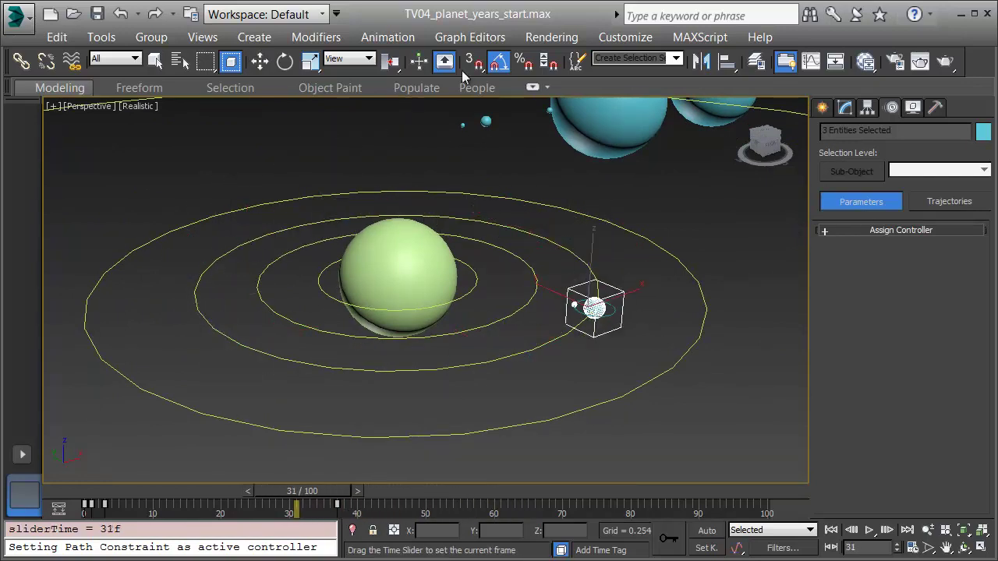
pyautogui.press(',')
pyautogui.press(',')
pyautogui.press(',')
pyautogui.press(',')
pyautogui.press(',')
pyautogui.press(',')
pyautogui.press(',')
pyautogui.press(',')
pyautogui.press(',')
pyautogui.press(',')
pyautogui.press(',')
pyautogui.press(',')
pyautogui.press(',')
pyautogui.press(',')
pyautogui.press(',')
pyautogui.press(',')
pyautogui.press(',')
pyautogui.press(',')
pyautogui.press(',')
pyautogui.press(',')
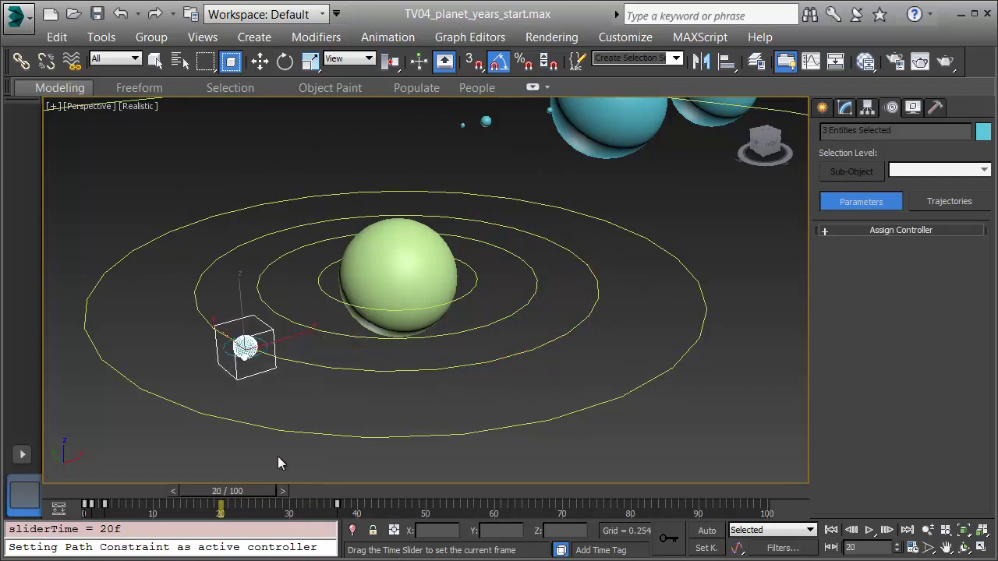
pyautogui.press('Home')
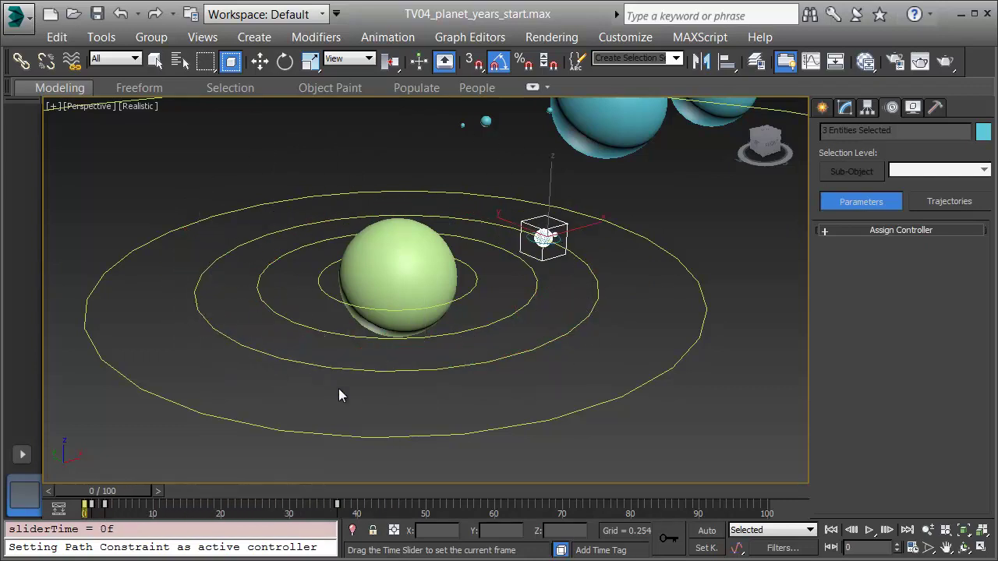
pyautogui.press('w')
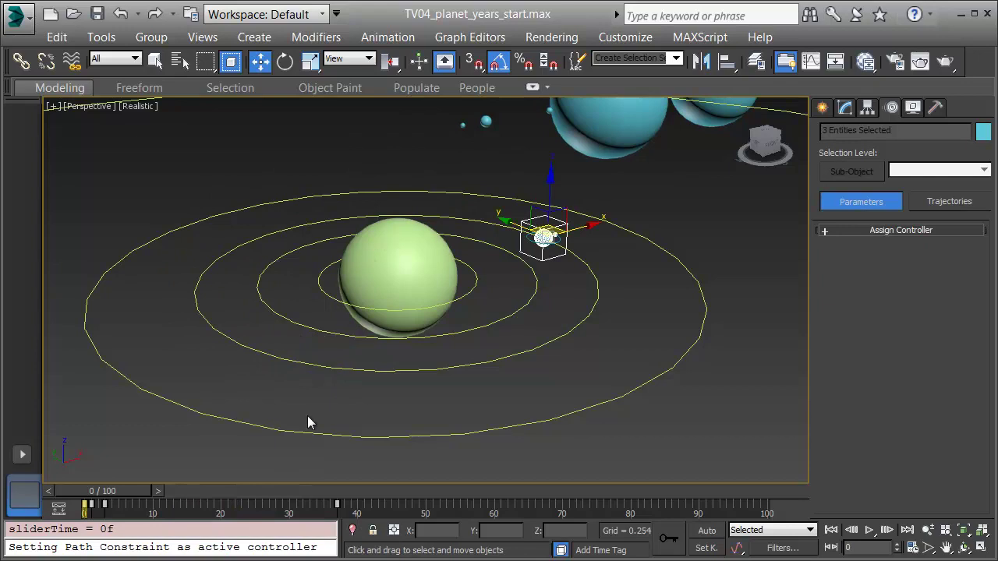